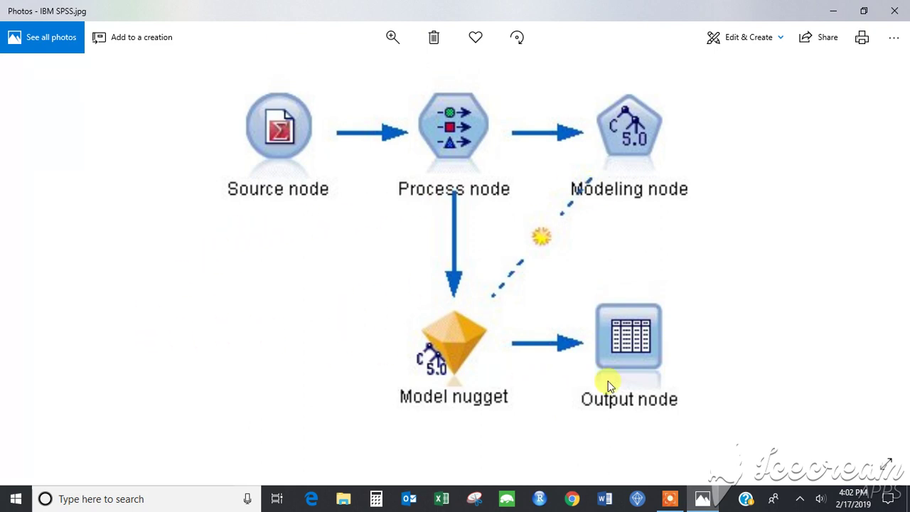
Minimize the Photos window showing the IBM SPSS.jpg stream diagram to reveal the desktop
left_click(833, 10)
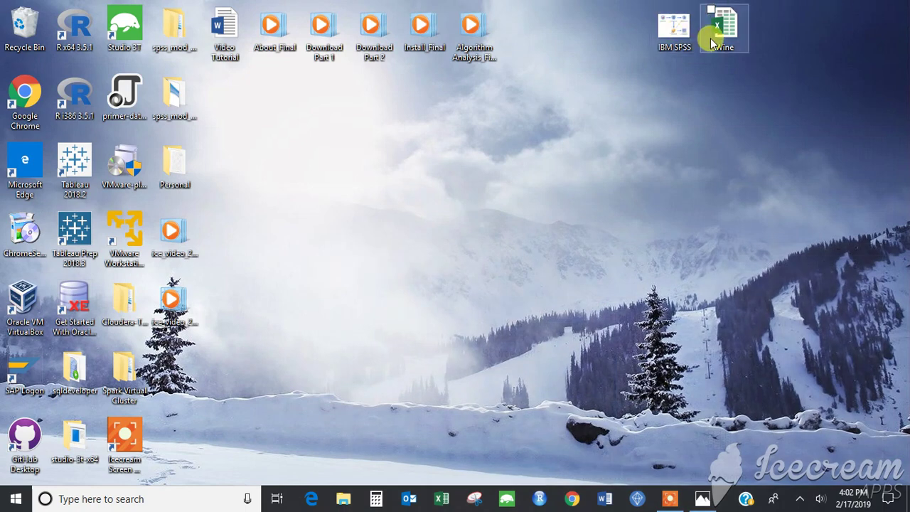
double_click(717, 32)
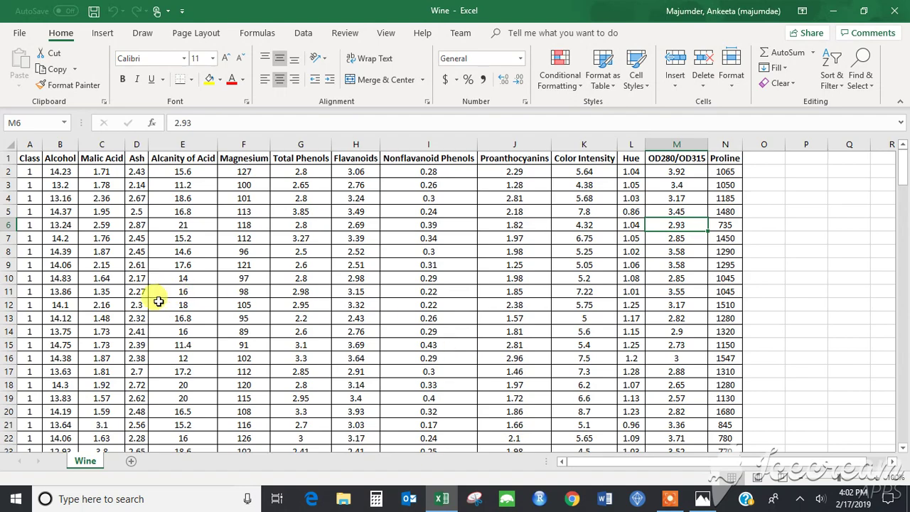
scroll(159, 301, "down", 15)
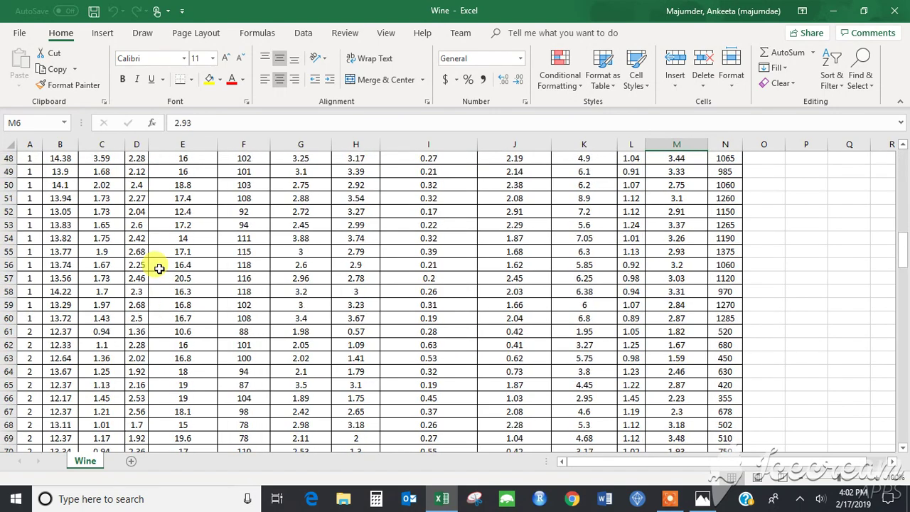
scroll(159, 268, "up", 15)
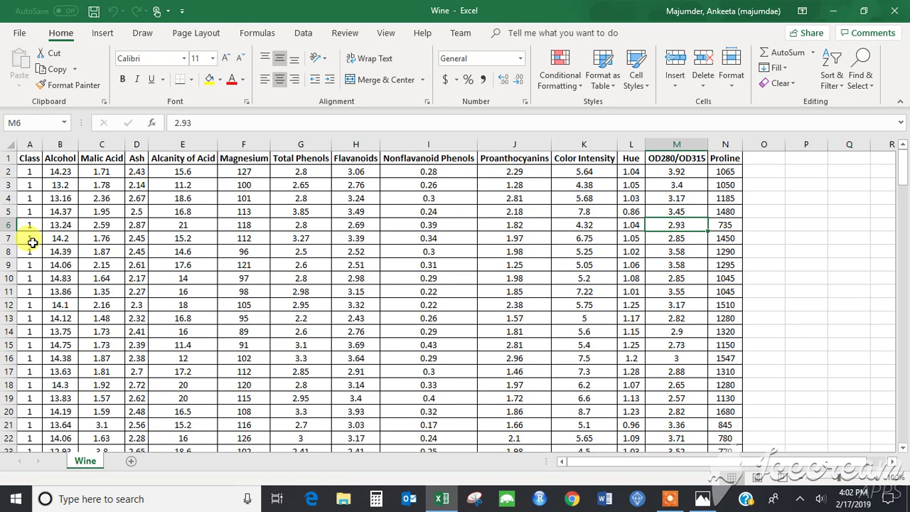
left_click(888, 12)
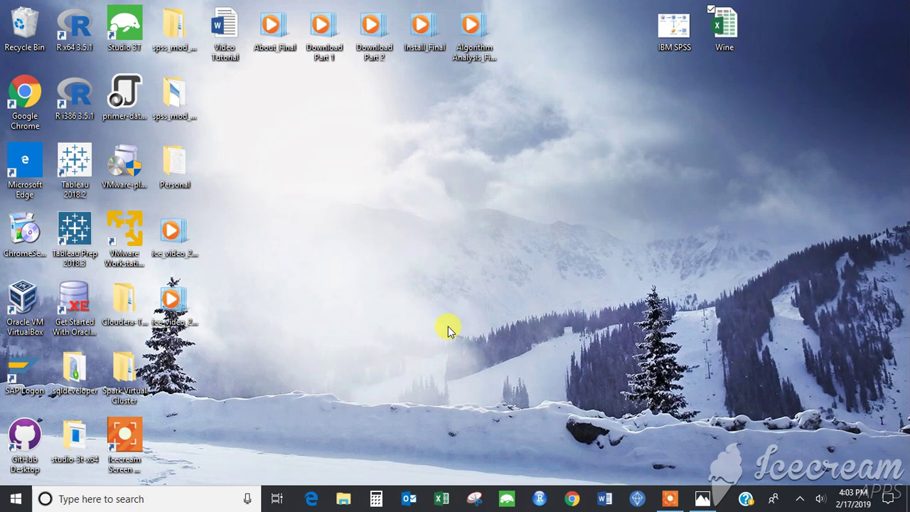
Launch SPSS Modeler 18.2 maximized and start a new empty stream, Stream1
left_click(636, 500)
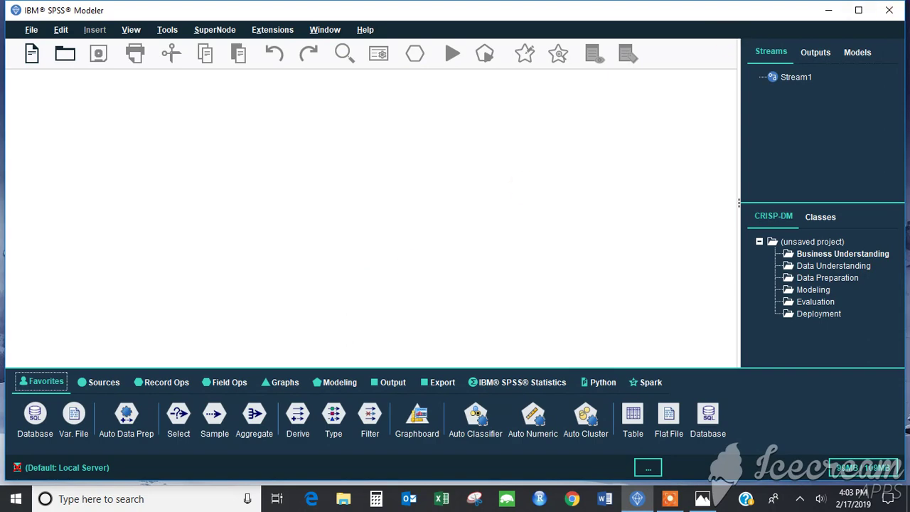
left_click(849, 11)
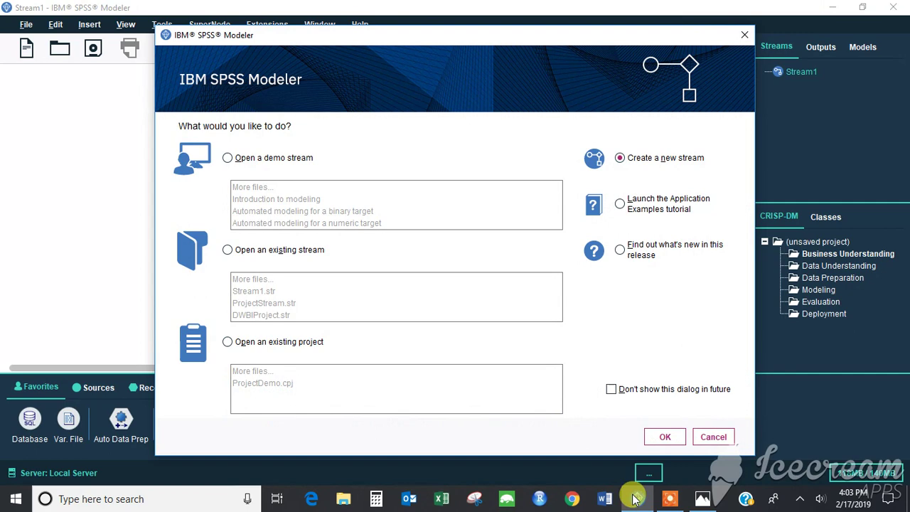
left_click(665, 437)
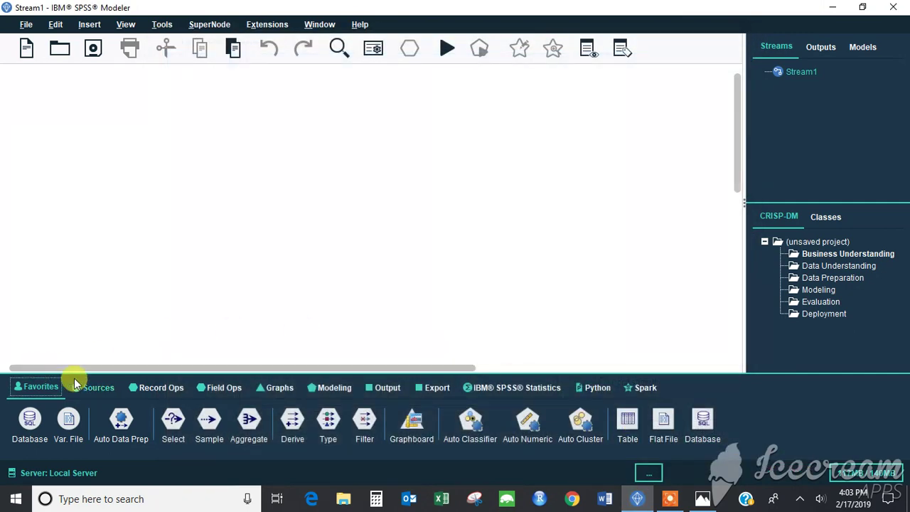
Add an Excel source node from the Sources palette and open its settings
left_click(91, 387)
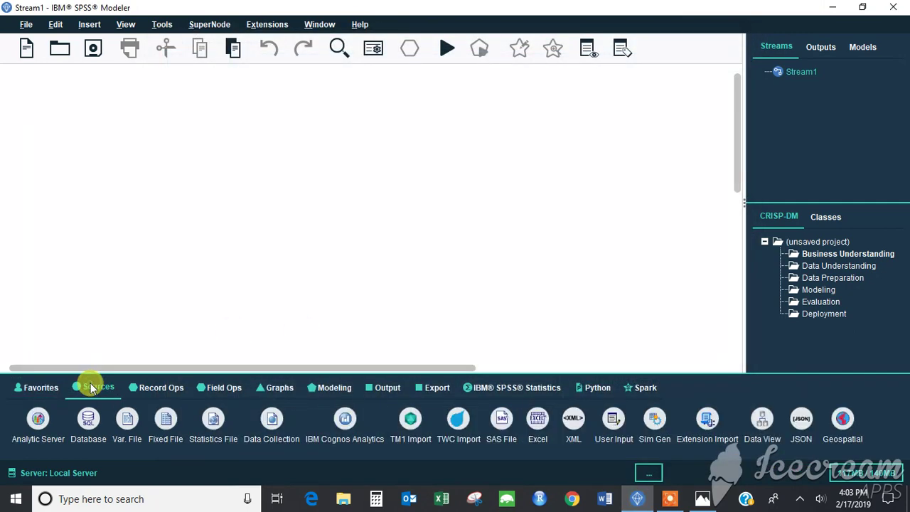
double_click(537, 423)
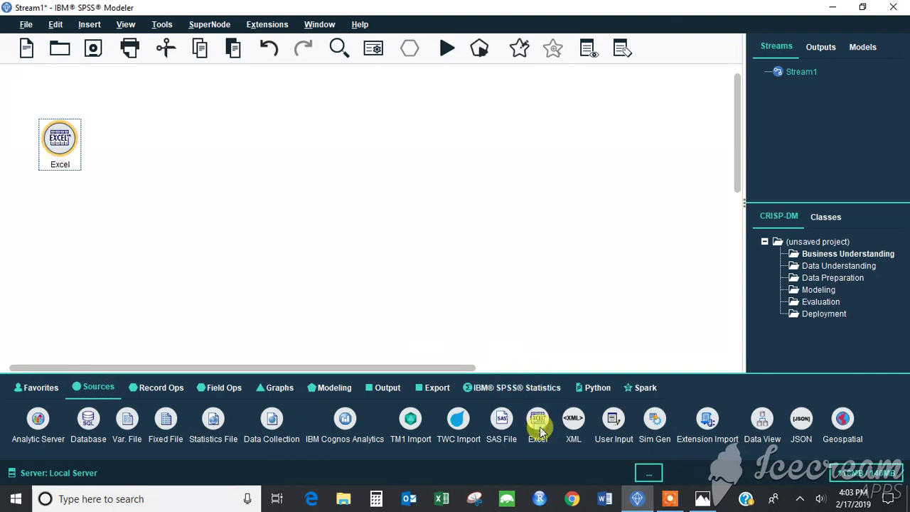
double_click(63, 145)
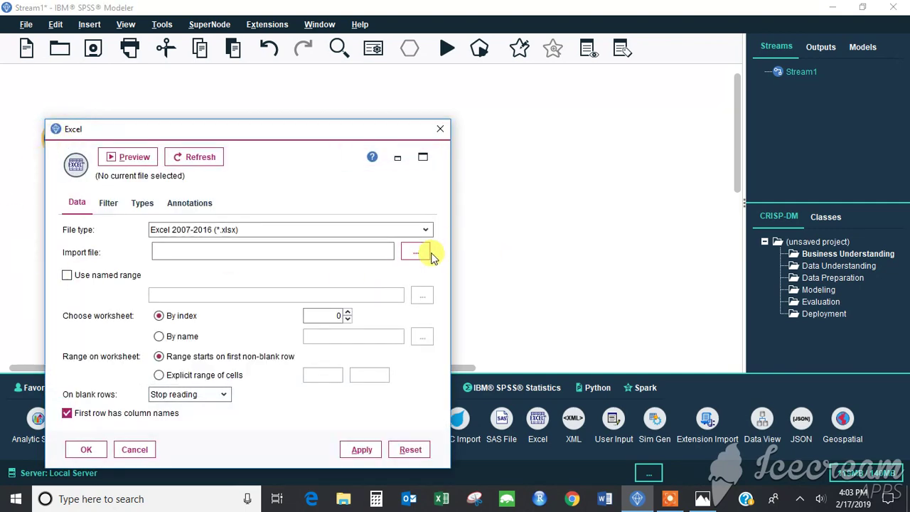
Set the node's import file to Wine.xlsx from the Desktop
left_click(418, 252)
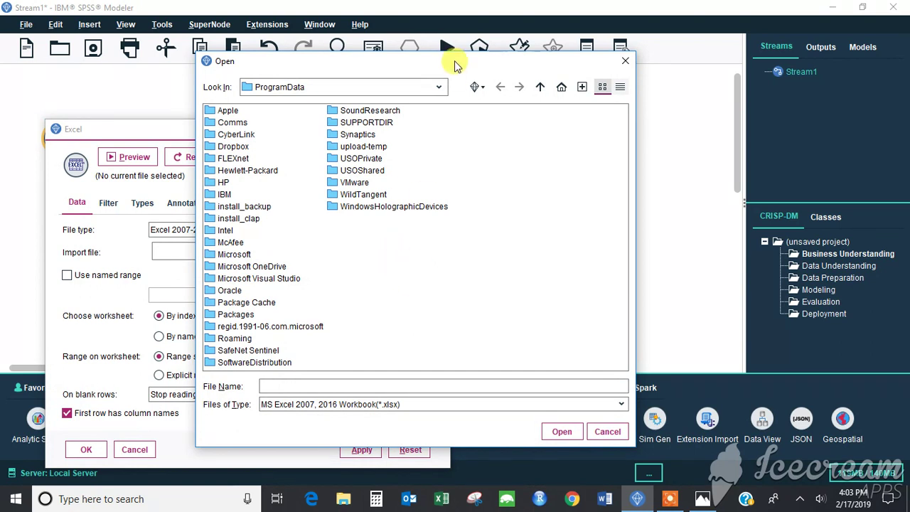
left_click(439, 87)
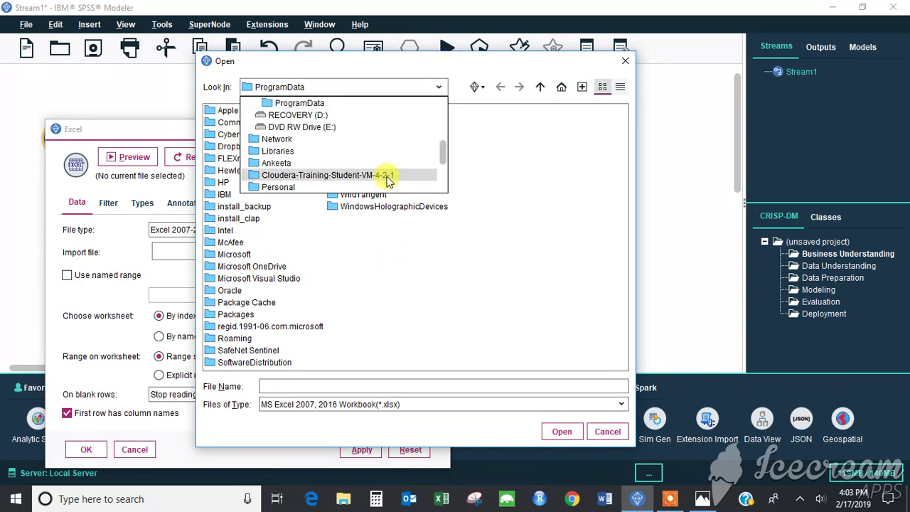
scroll(384, 178, "up", 5)
left_click(270, 115)
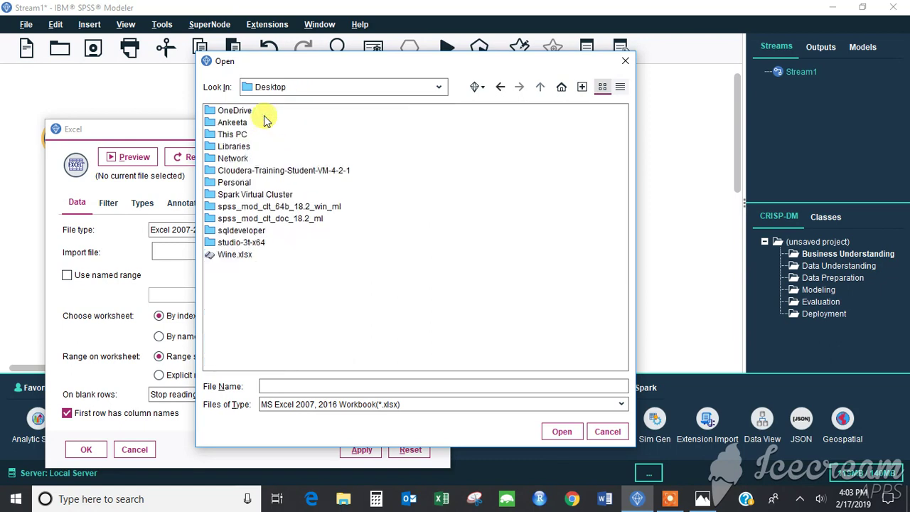
left_click(238, 254)
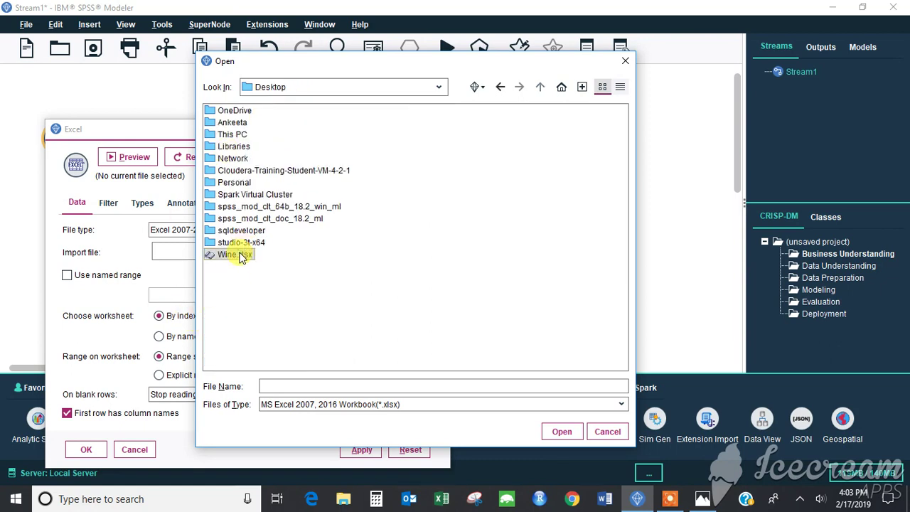
left_click(567, 435)
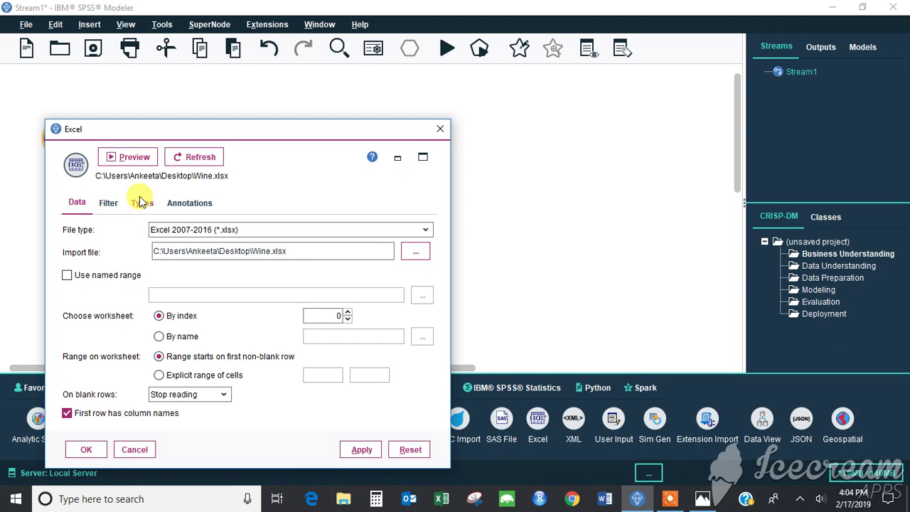
Preview the first rows of the 14 Wine fields, then confirm the Wine.xlsx source node
left_click(130, 160)
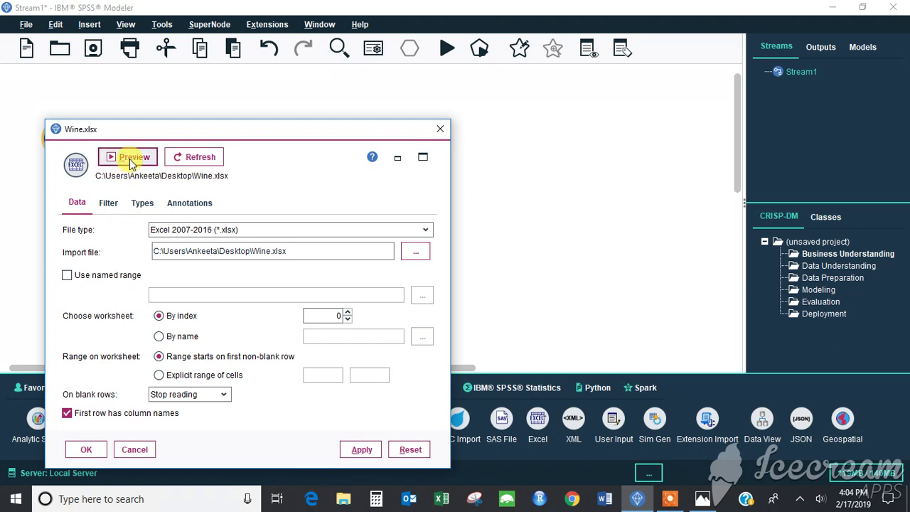
left_click(130, 160)
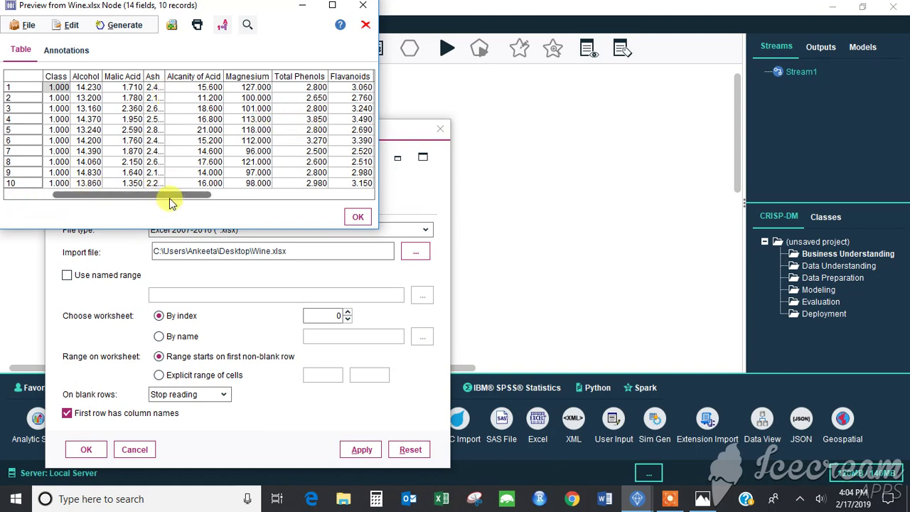
left_click_drag(171, 203, 117, 176)
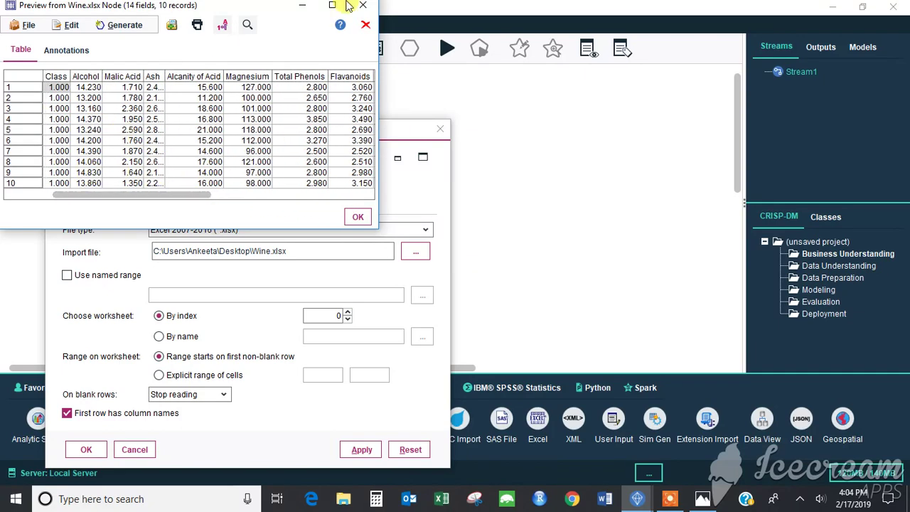
left_click(367, 8)
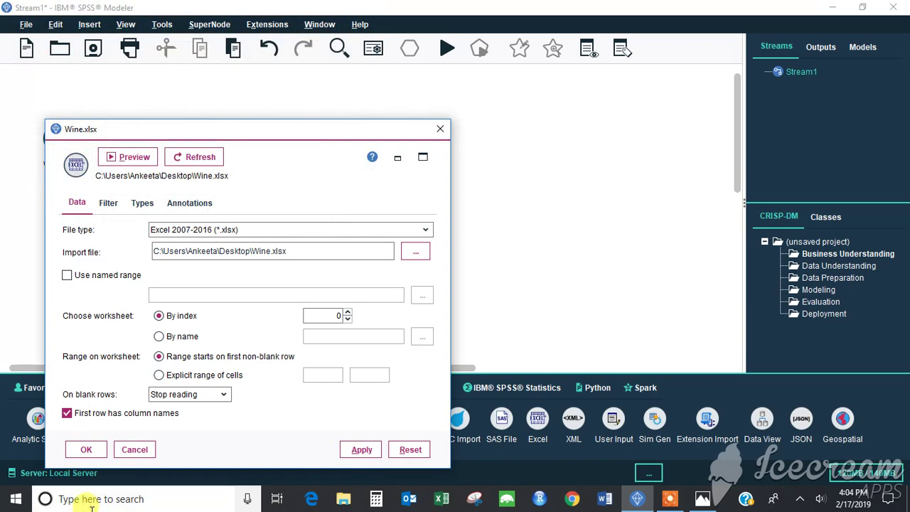
left_click(83, 450)
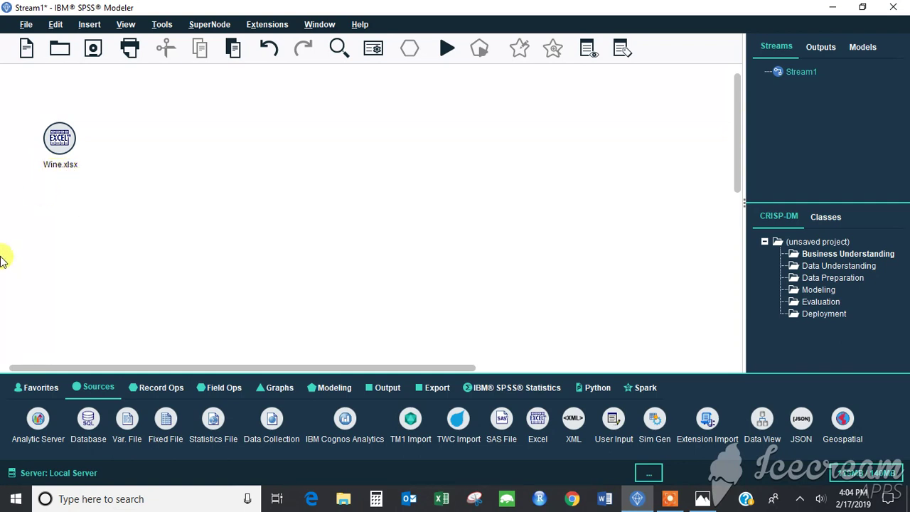
Add a Partition node after Wine.xlsx, shift it right, and open its 50/50 split settings
left_click(209, 388)
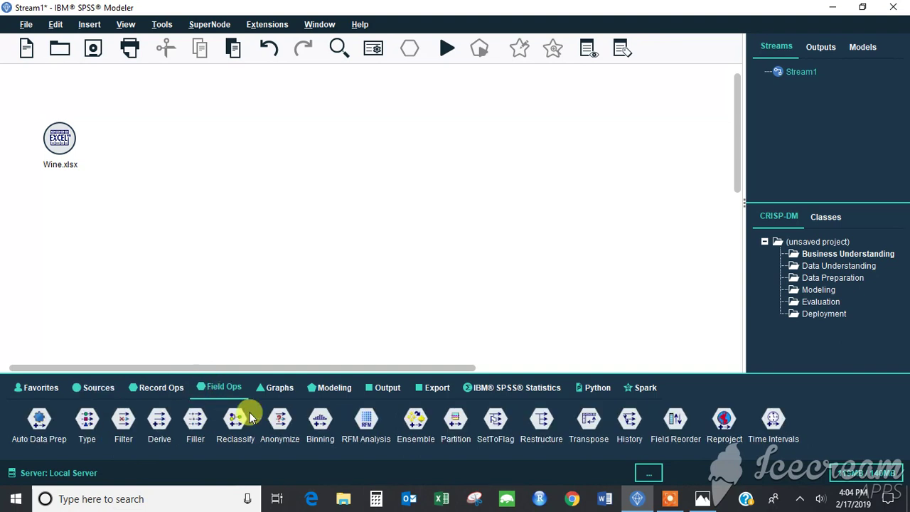
double_click(458, 424)
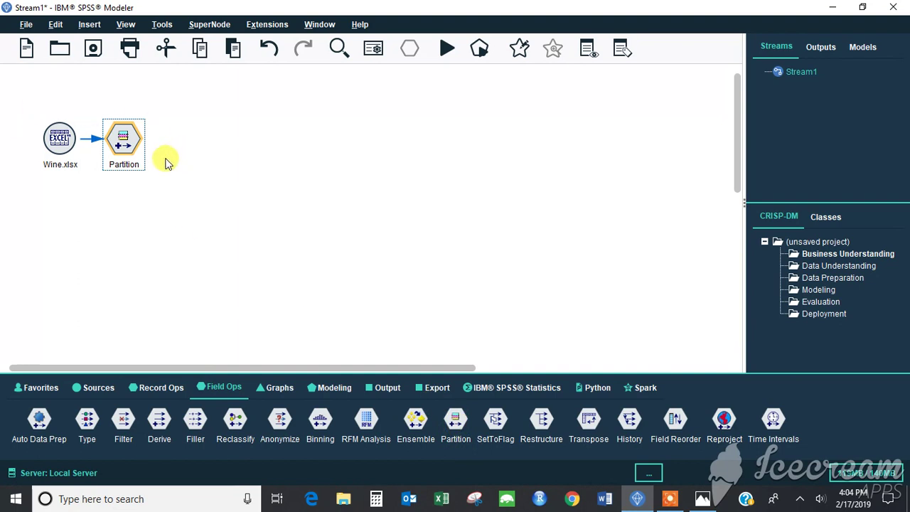
left_click_drag(139, 142, 180, 137)
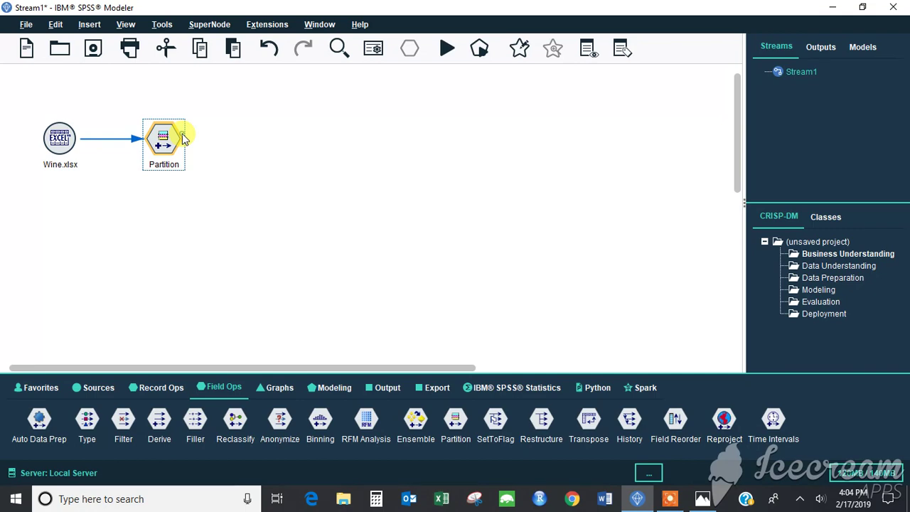
double_click(164, 139)
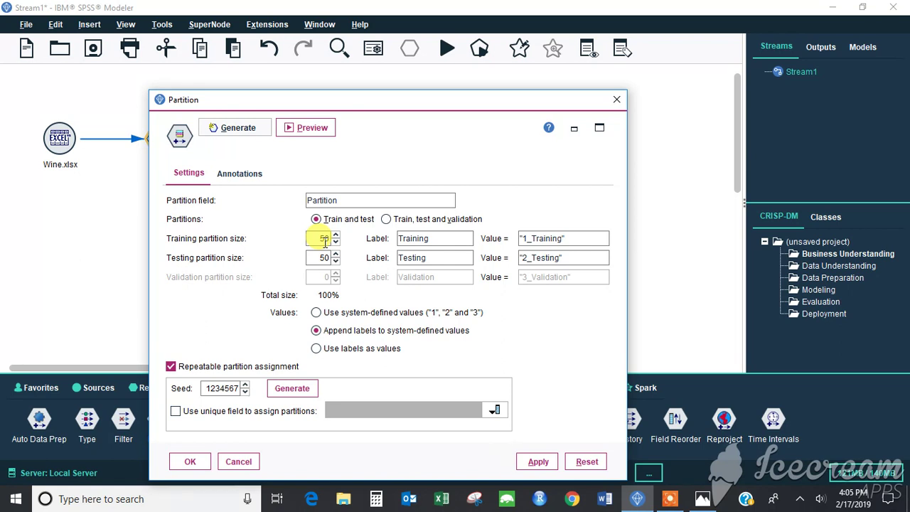
Change the partition sizes to 70 training and 30 testing and apply them
double_click(324, 240)
type("70")
double_click(324, 257)
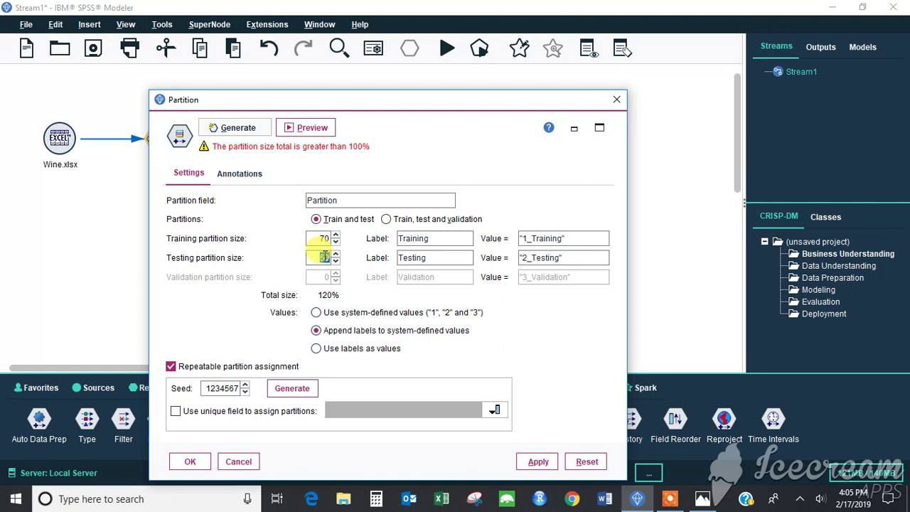
type("30")
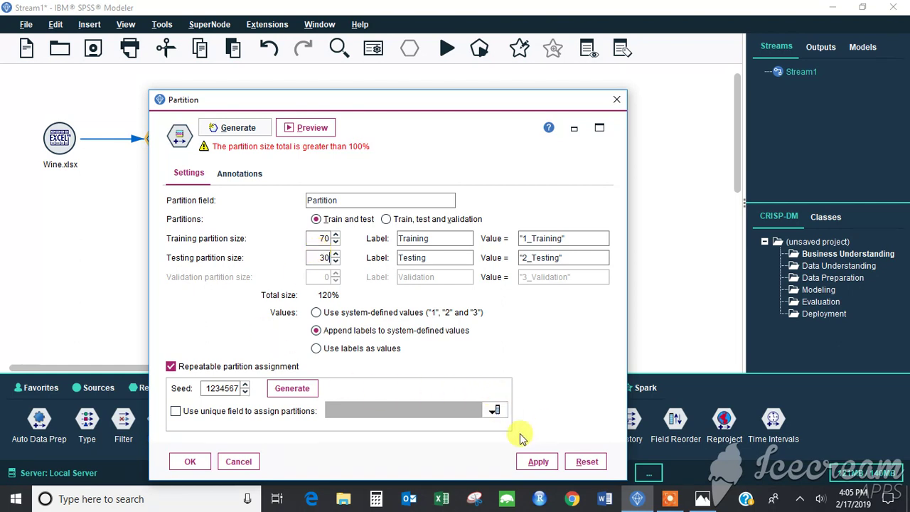
left_click(538, 461)
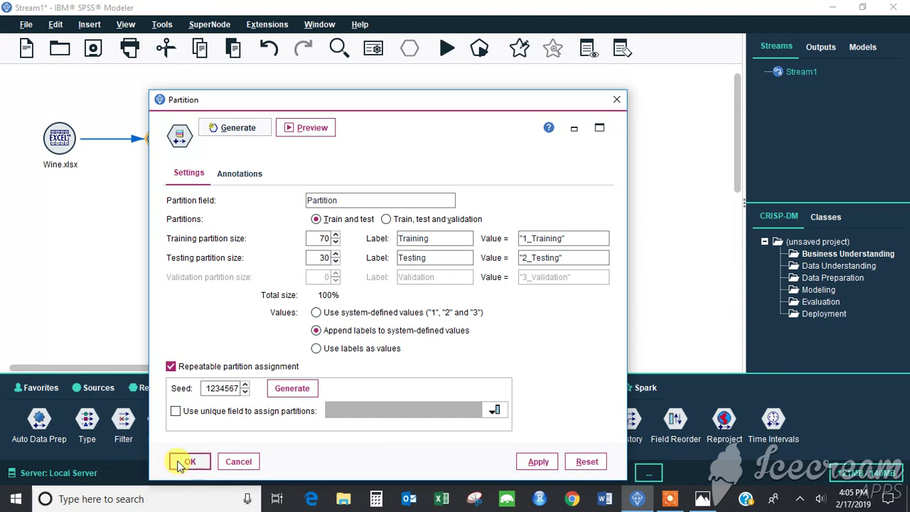
Preview the partitioned data, then apply and close the Partition settings
left_click(305, 137)
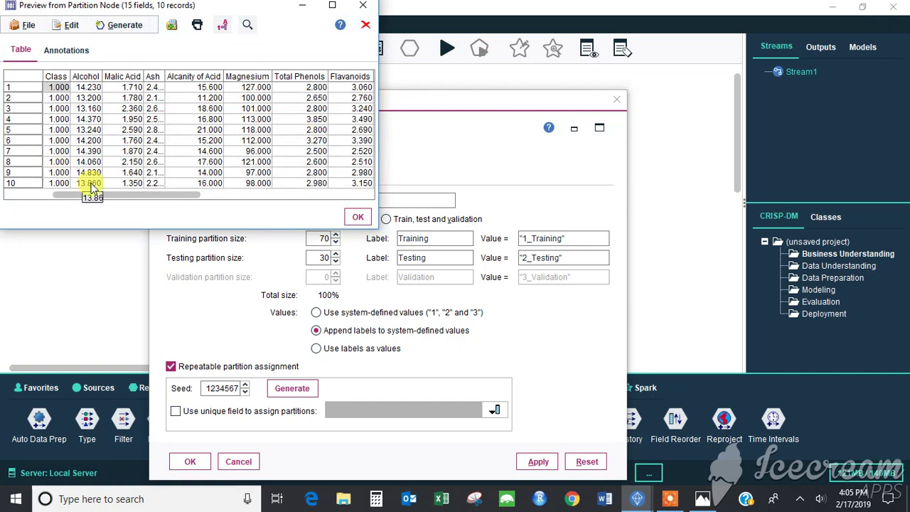
left_click_drag(96, 196, 274, 174)
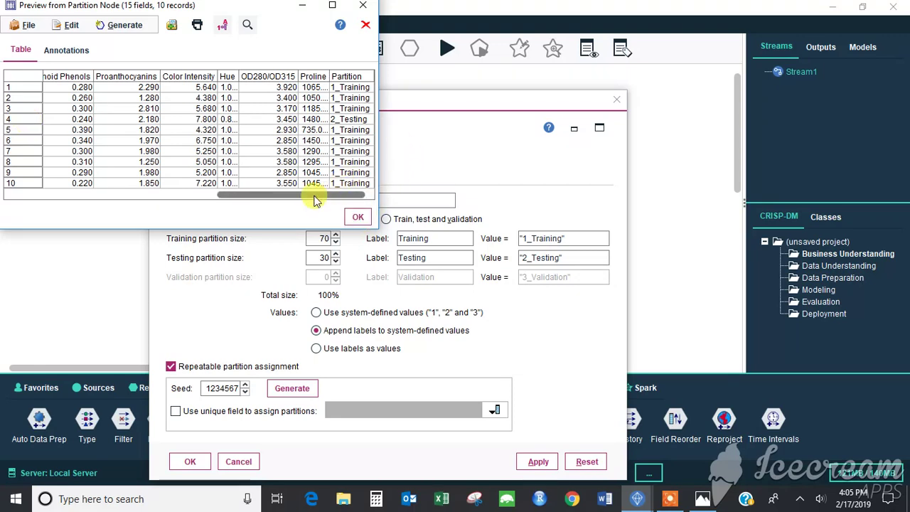
left_click(362, 223)
left_click(539, 462)
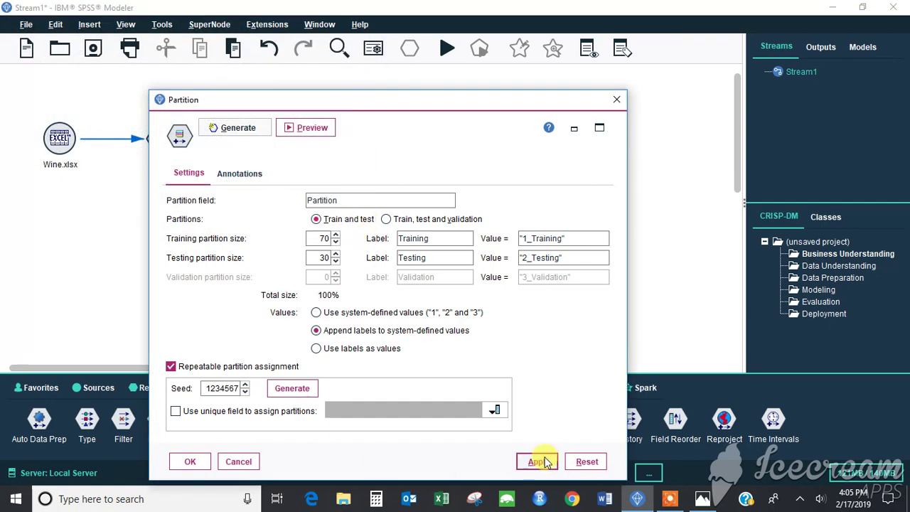
left_click(538, 462)
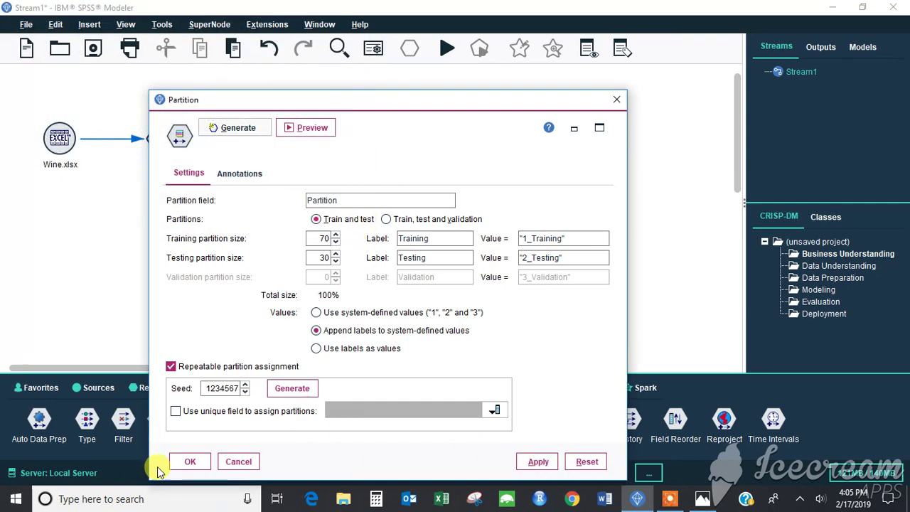
left_click(189, 462)
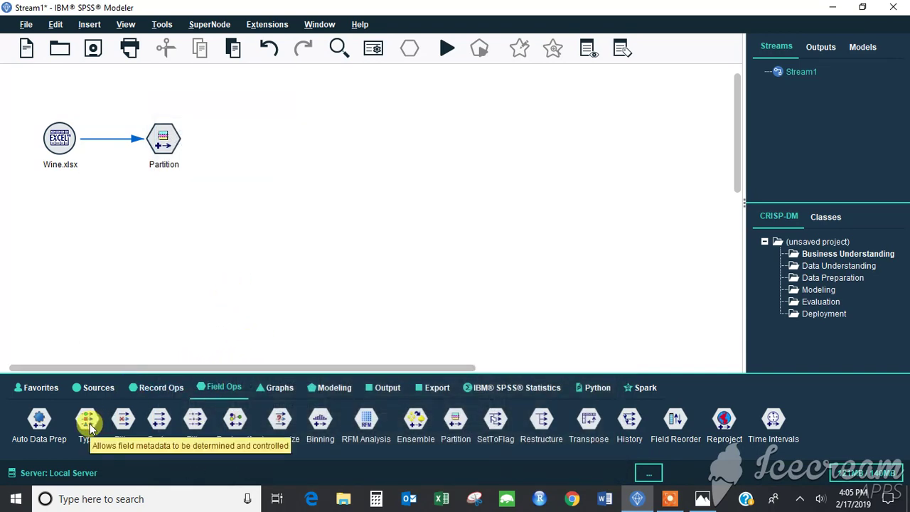
Place a Type node right of Partition, connect Partition to it, and align it
left_click_drag(89, 424, 238, 138)
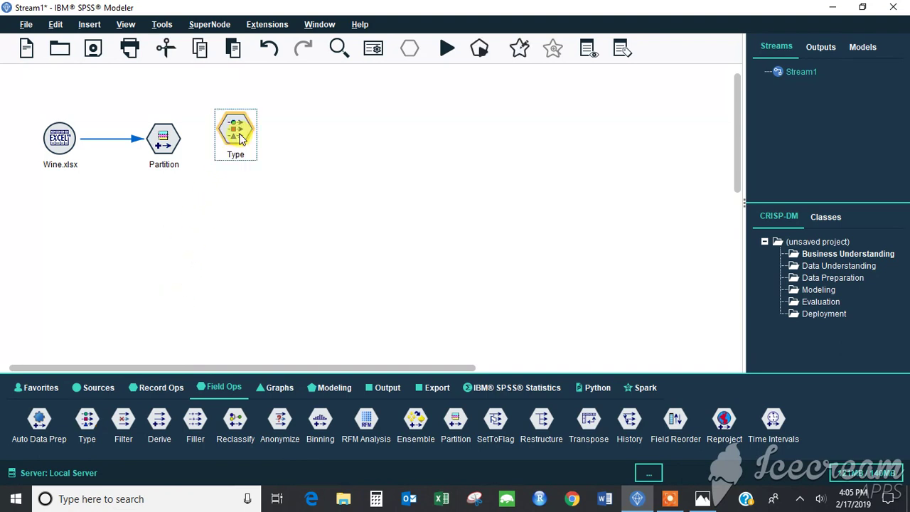
right_click(168, 146)
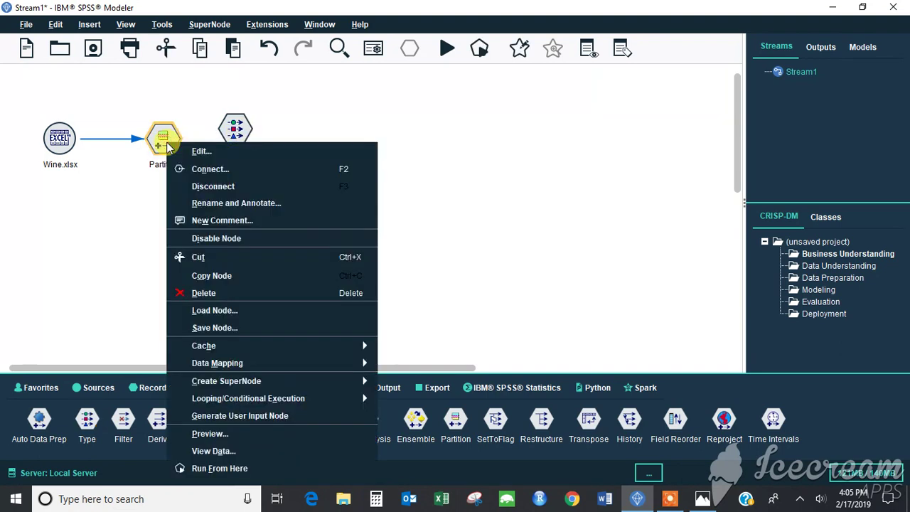
left_click(203, 169)
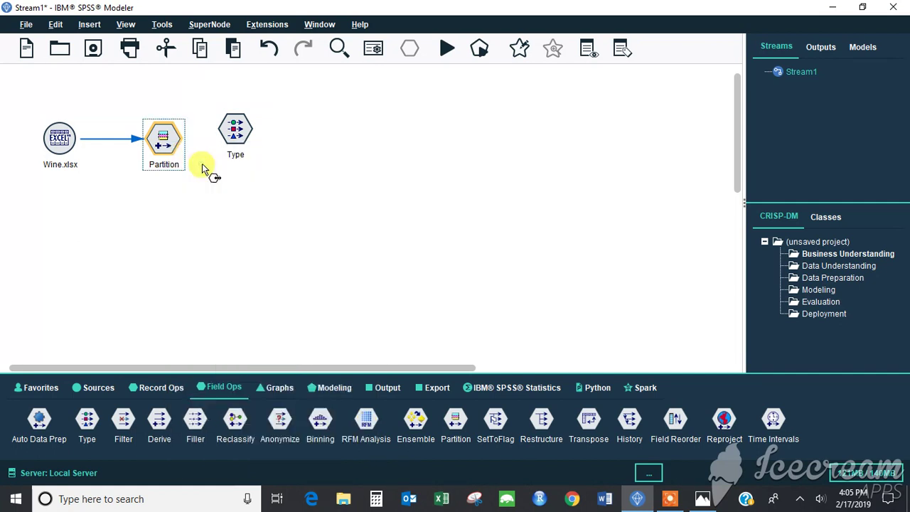
left_click(236, 132)
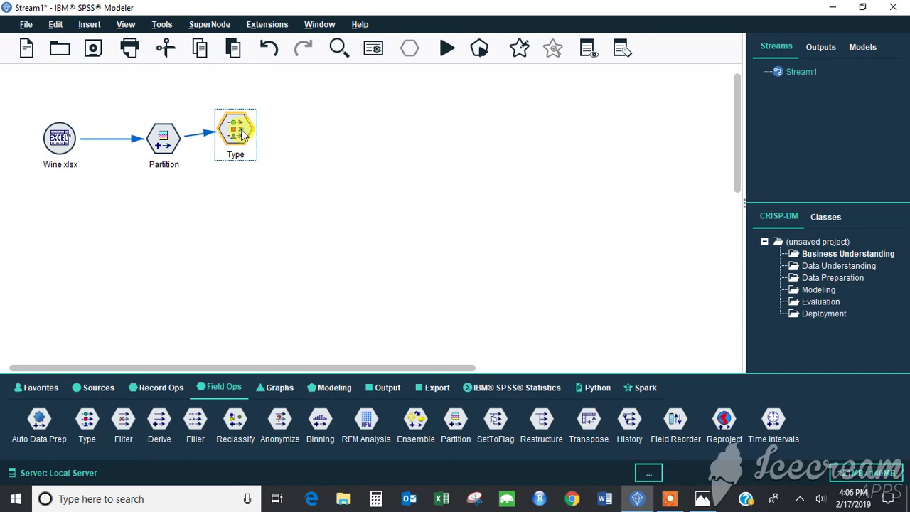
left_click_drag(243, 135, 280, 145)
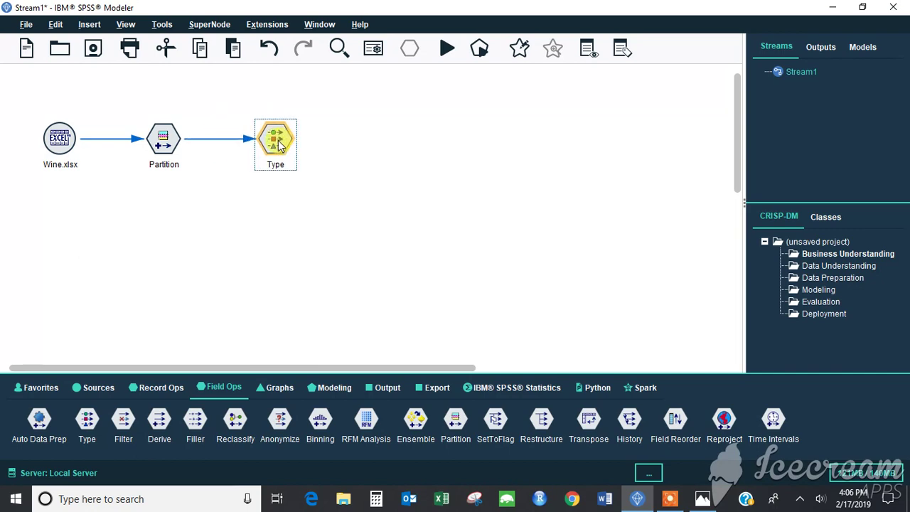
Give the Class field role Target and measurement Categorical in the Type node, then confirm
double_click(278, 144)
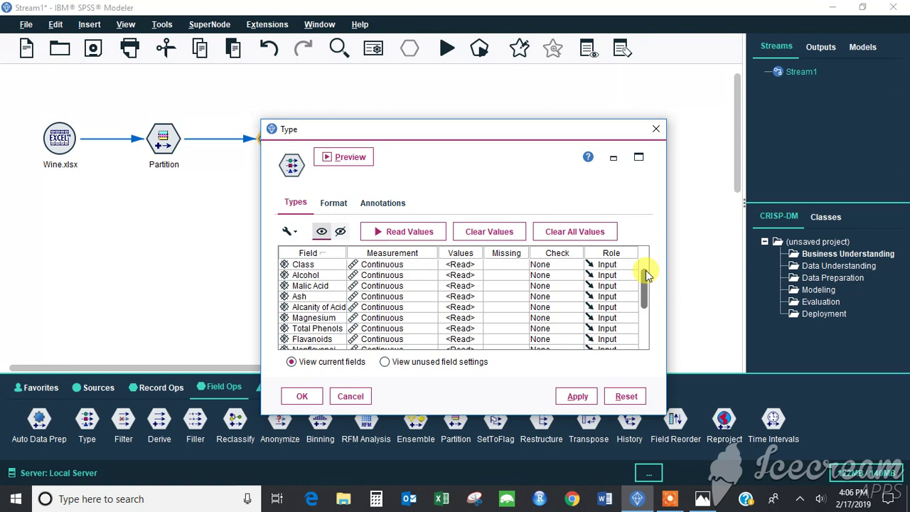
left_click(609, 264)
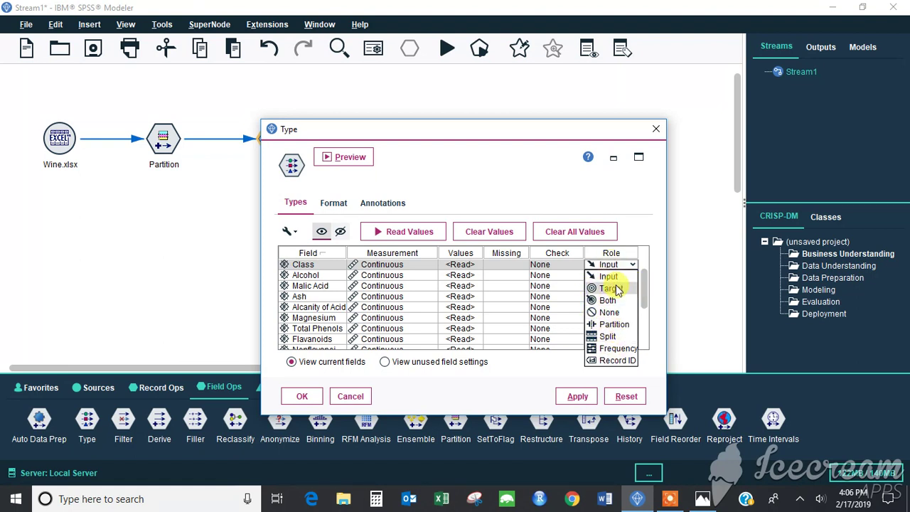
left_click(616, 288)
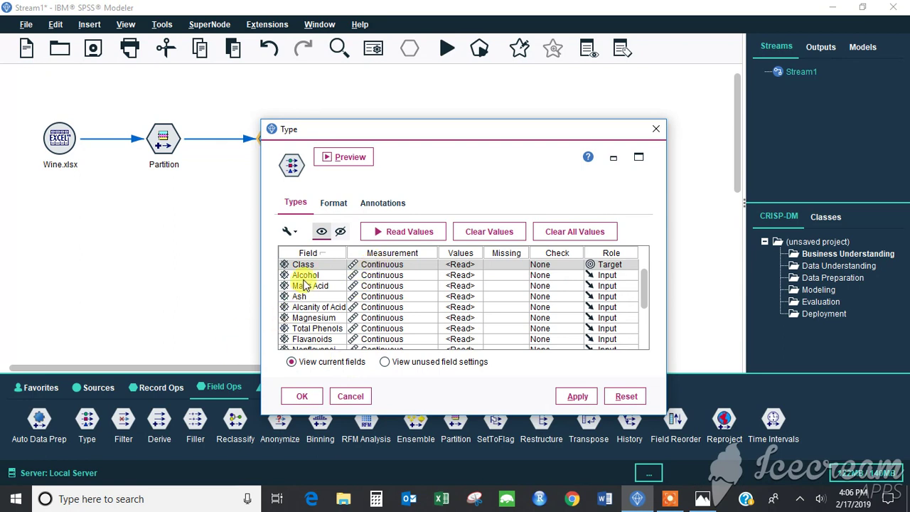
left_click(400, 265)
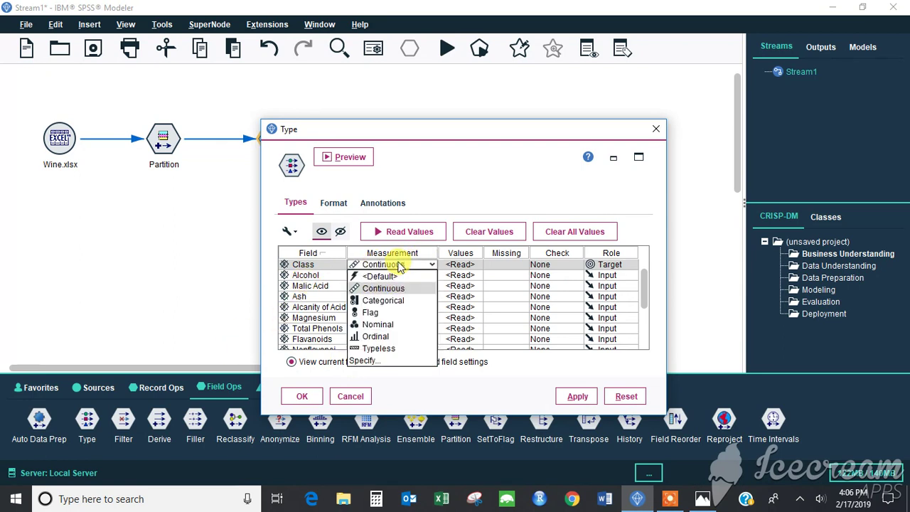
left_click(371, 302)
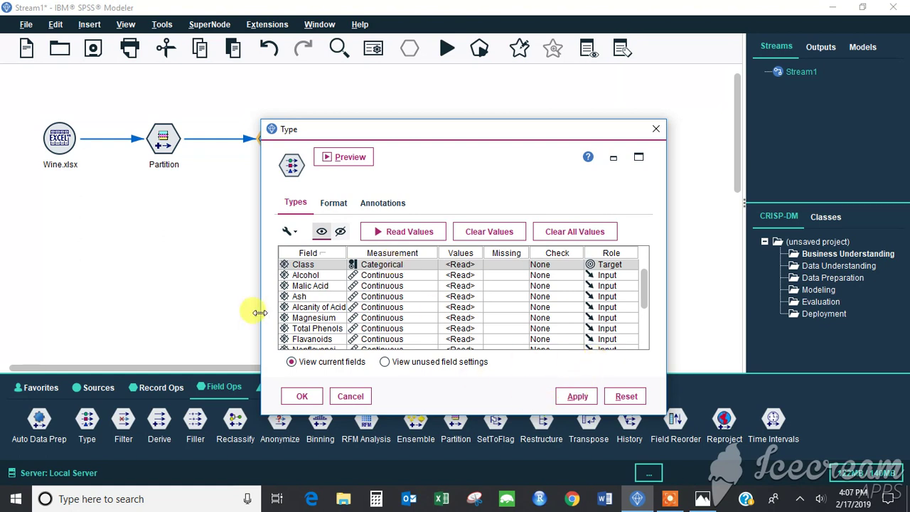
left_click(574, 396)
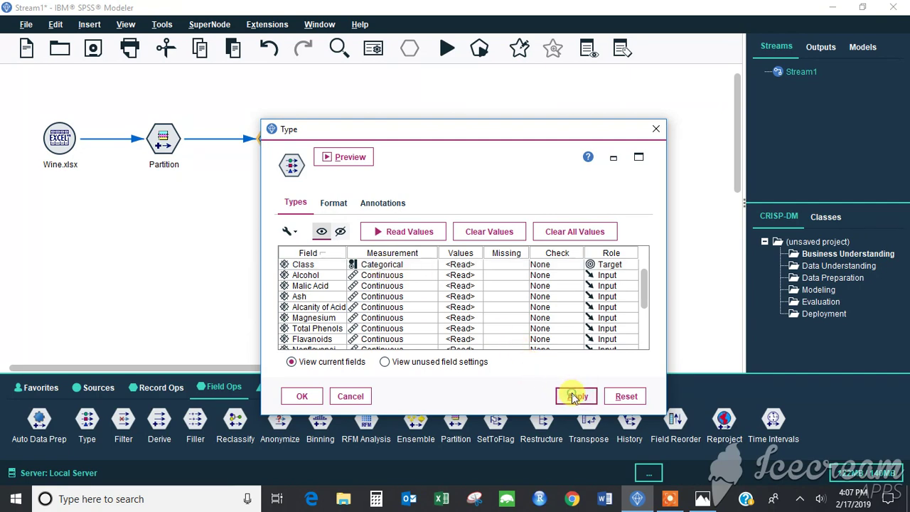
left_click(299, 395)
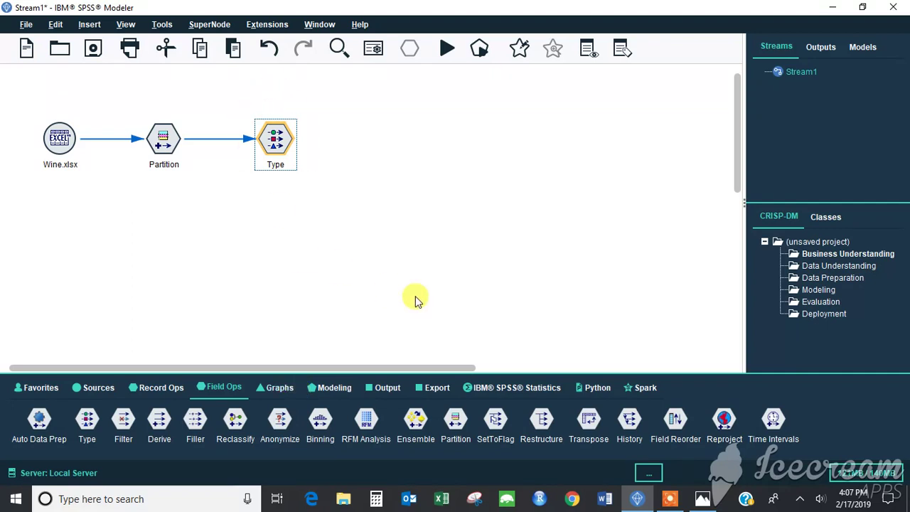
left_click(324, 396)
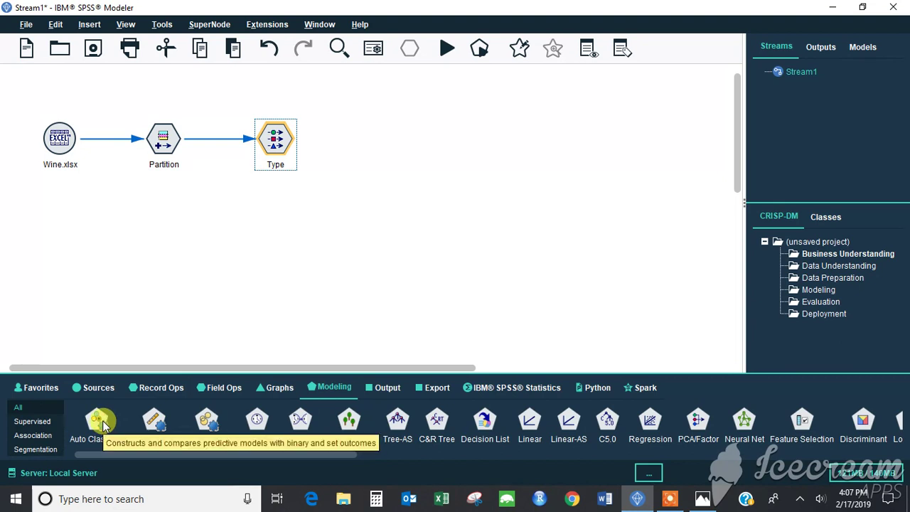
left_click_drag(103, 424, 370, 141)
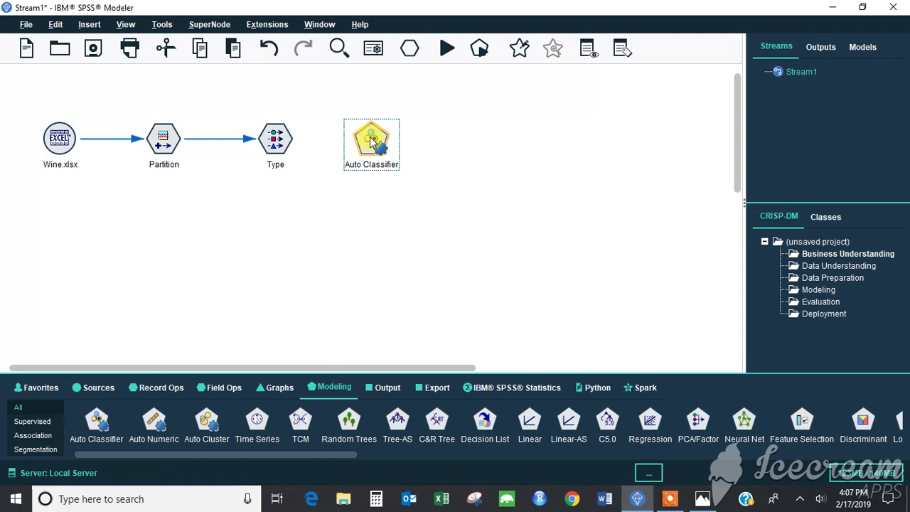
left_click(353, 281)
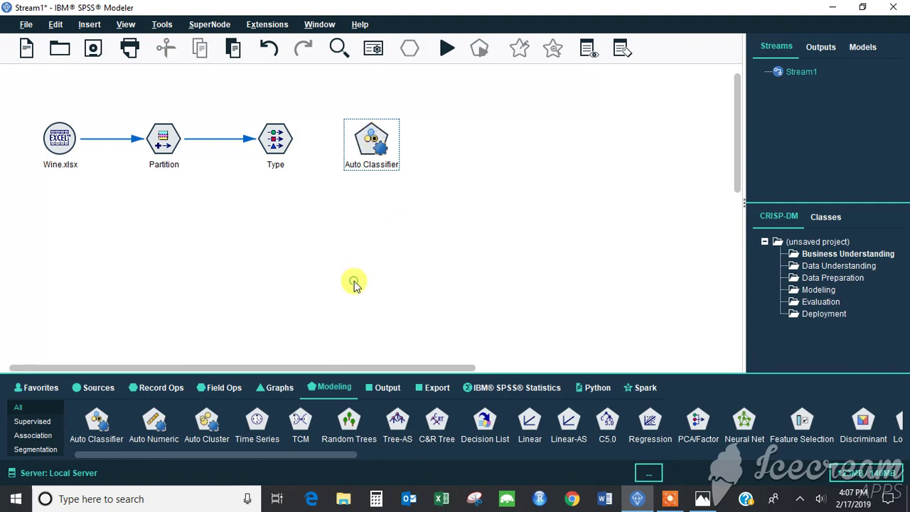
right_click(285, 137)
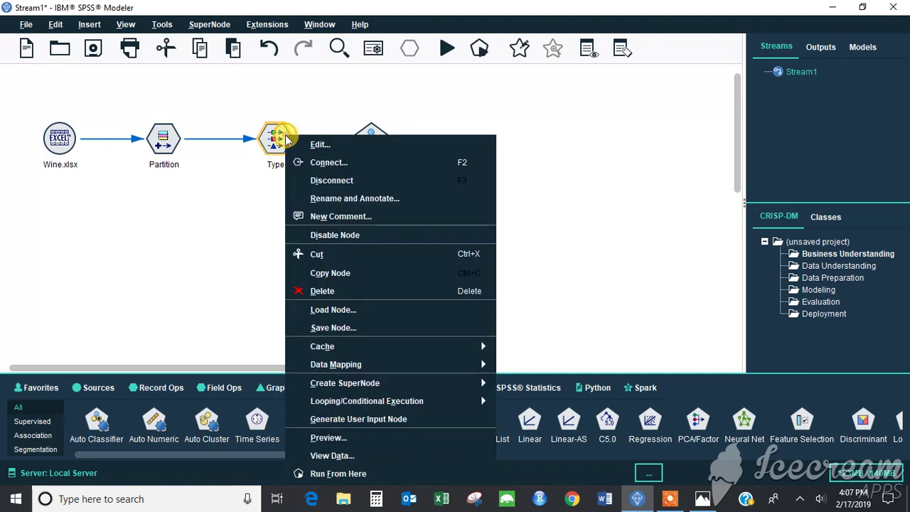
left_click(607, 121)
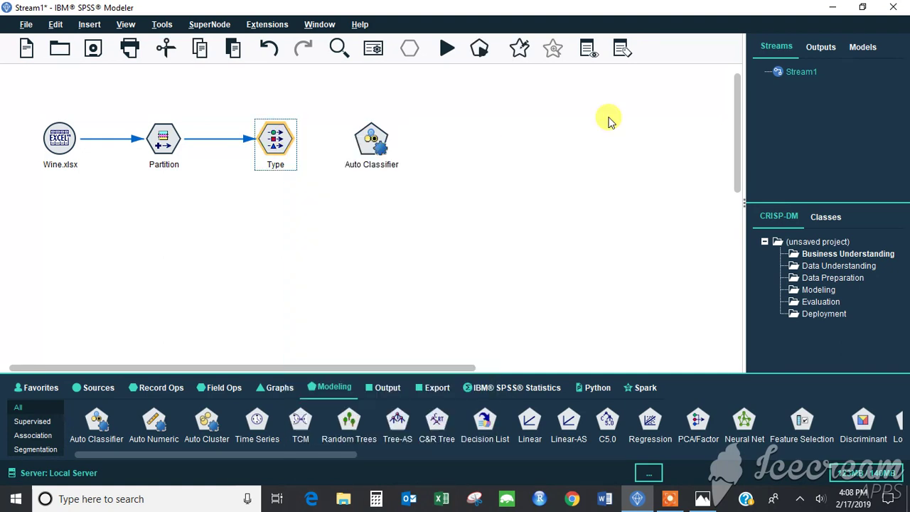
right_click(281, 140)
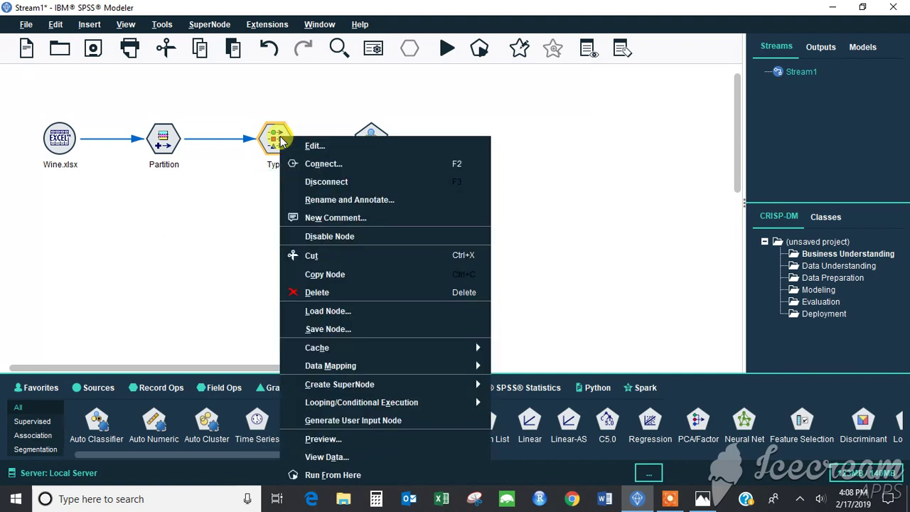
left_click(309, 165)
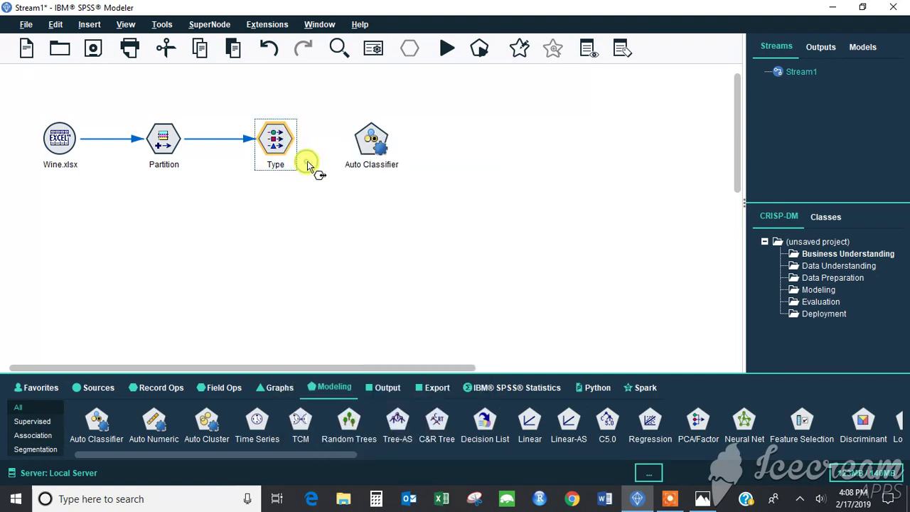
left_click(382, 143)
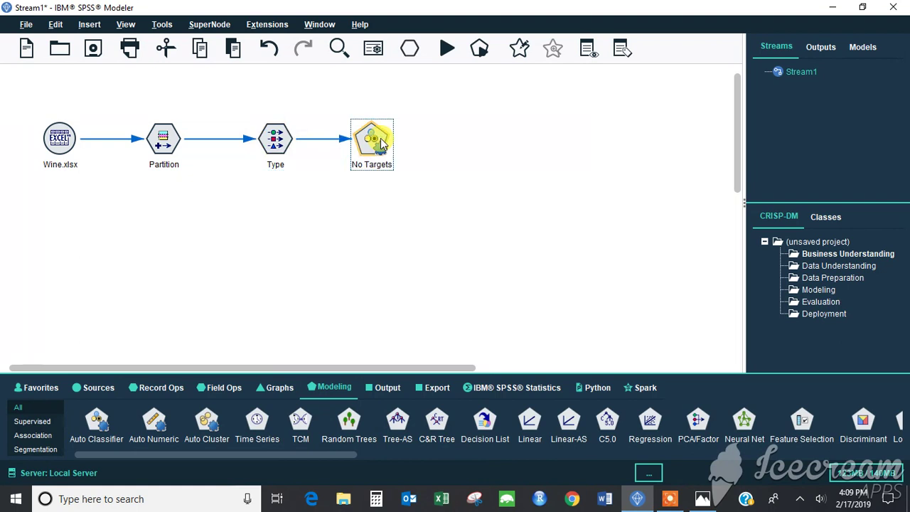
left_click(350, 223)
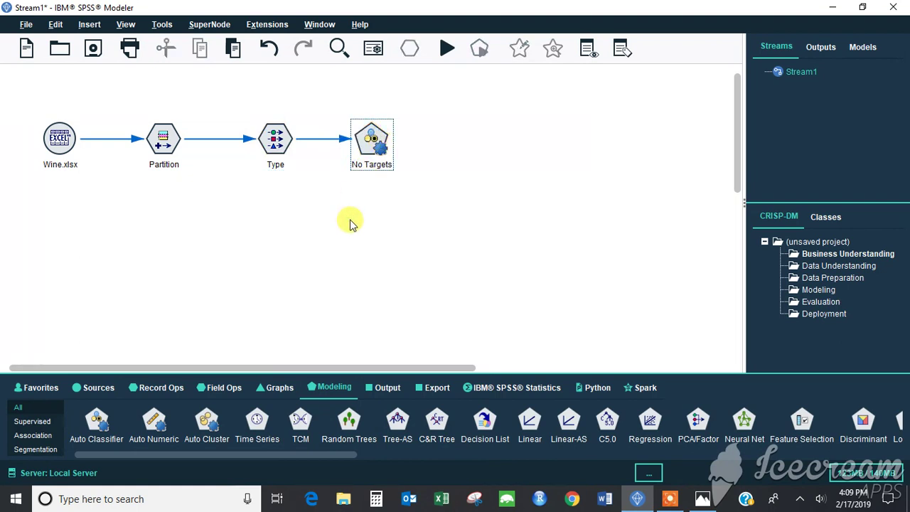
double_click(376, 144)
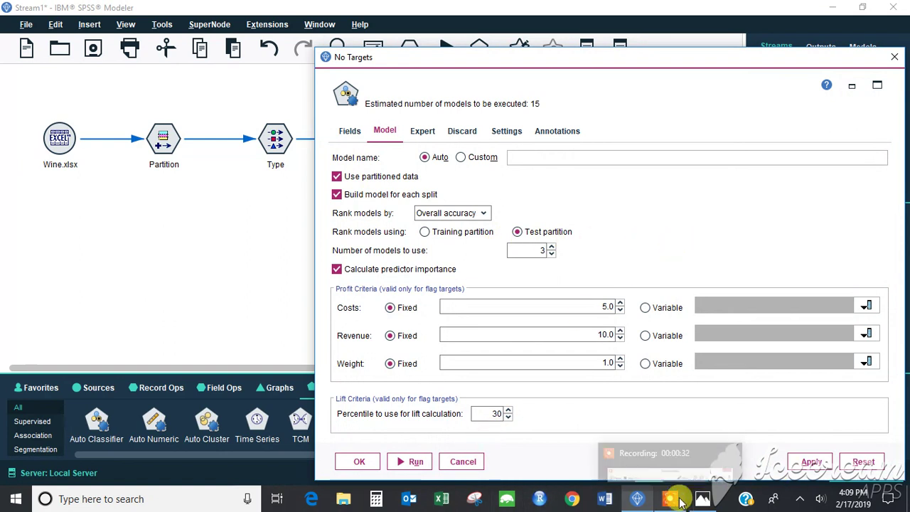
left_click(349, 130)
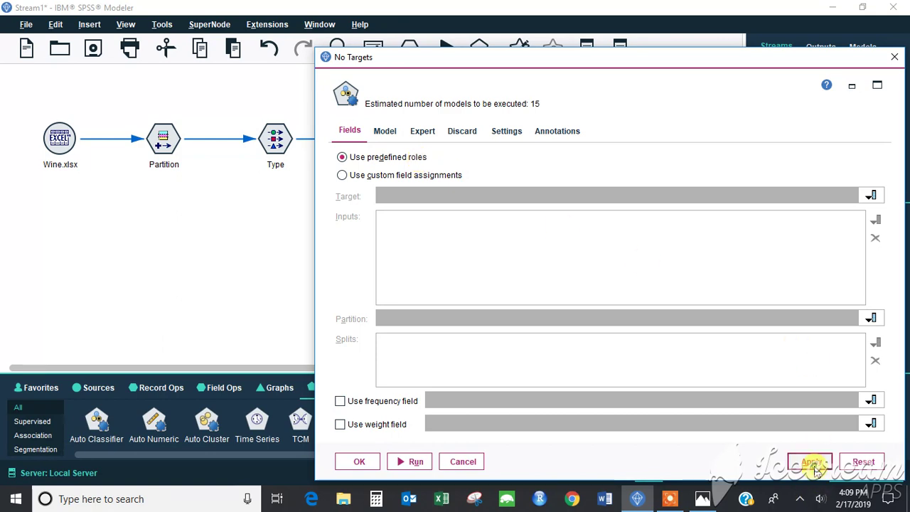
left_click(358, 462)
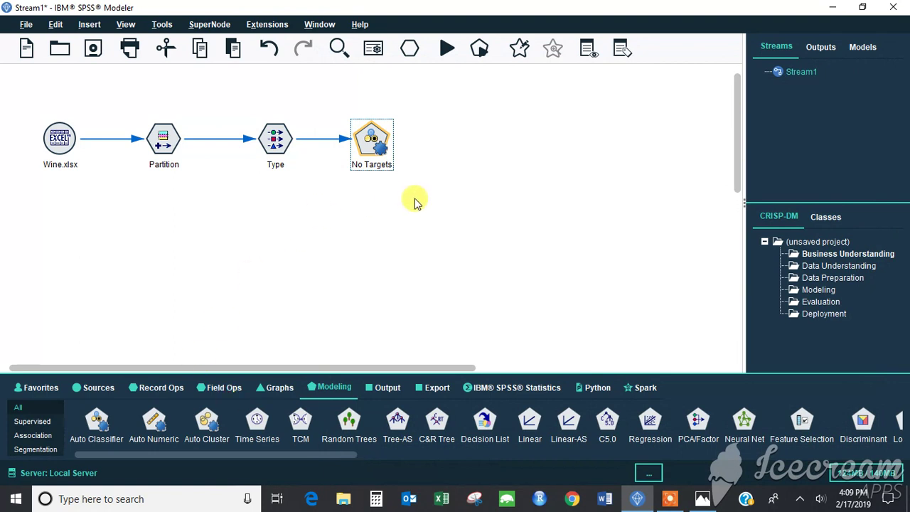
Run the Auto Classifier node and select the resulting Class model nugget
right_click(381, 145)
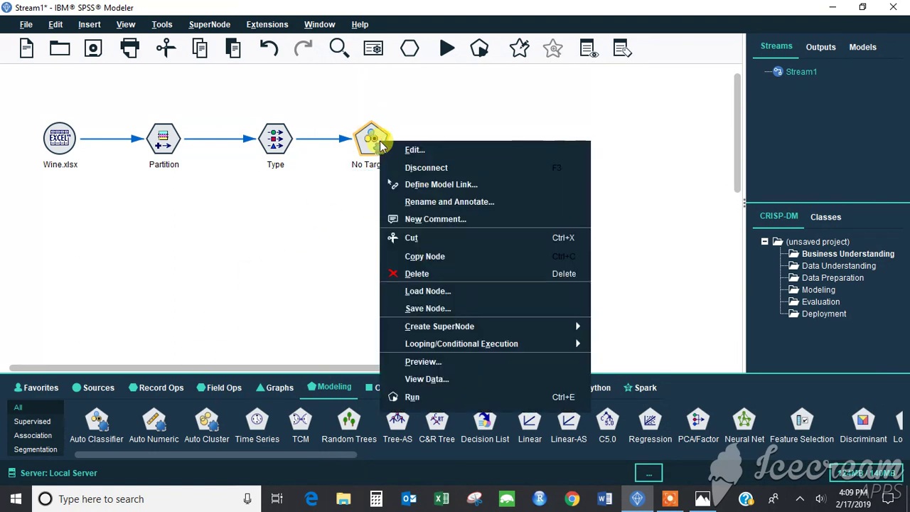
left_click(425, 400)
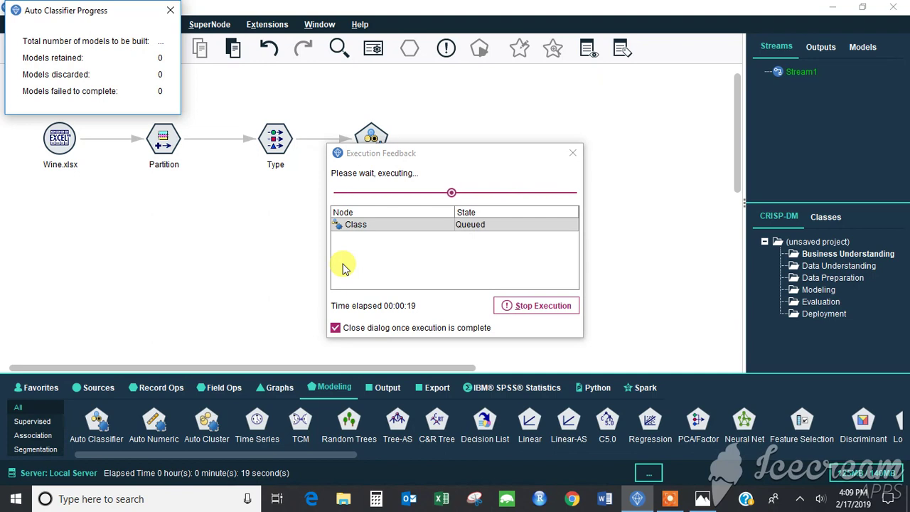
left_click(670, 498)
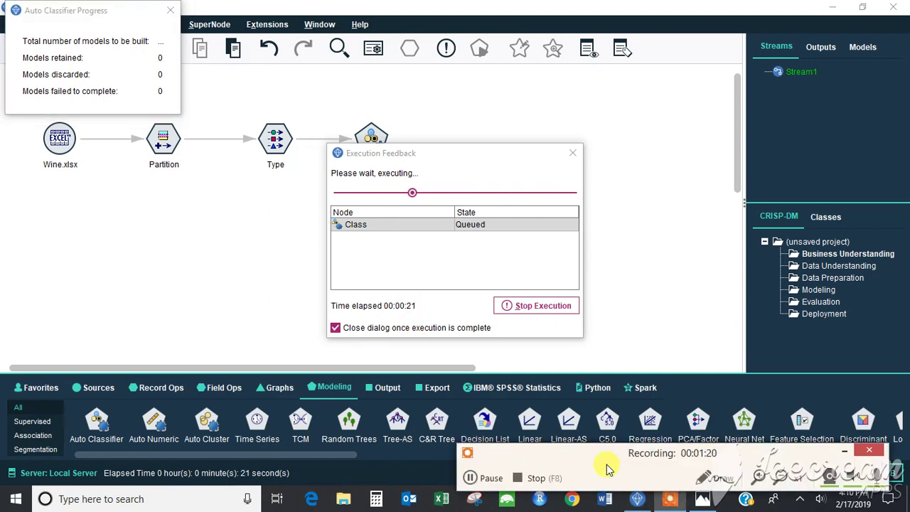
left_click(473, 478)
left_click(473, 480)
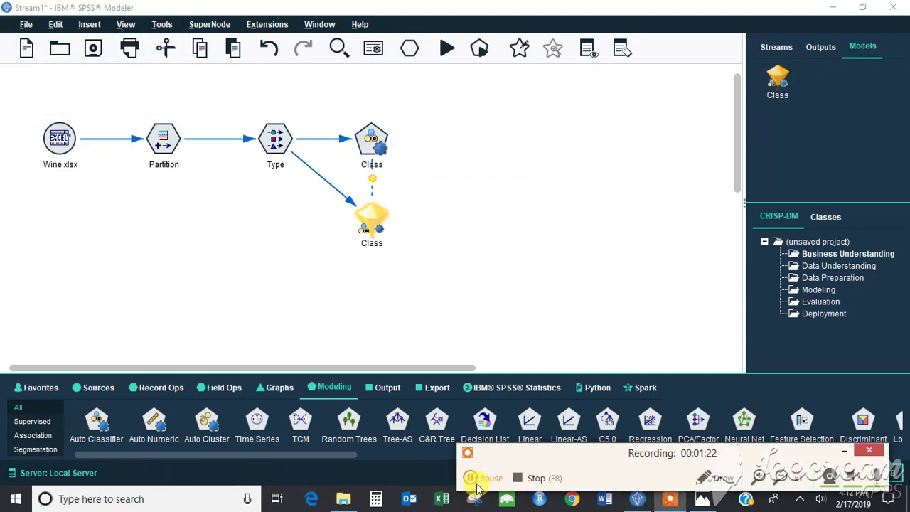
left_click(373, 227)
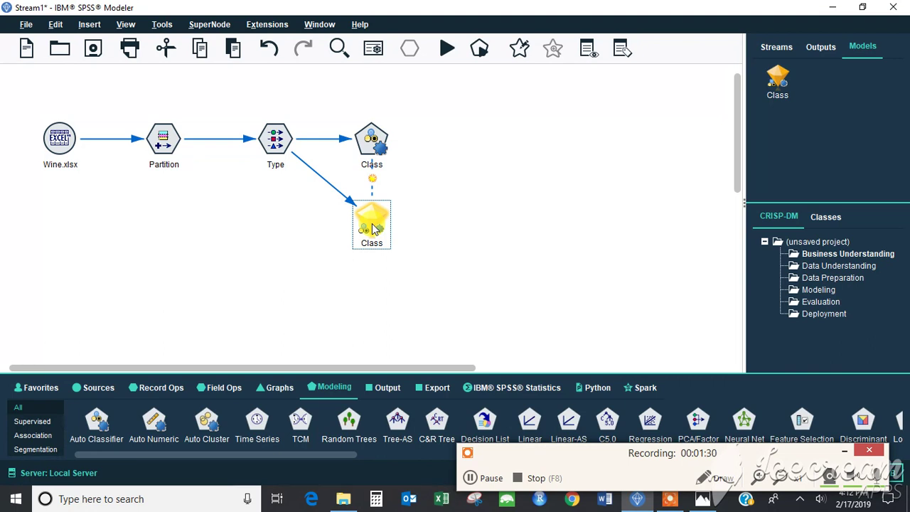
Add an Analysis node from the Output palette after the Class model nugget
left_click(388, 389)
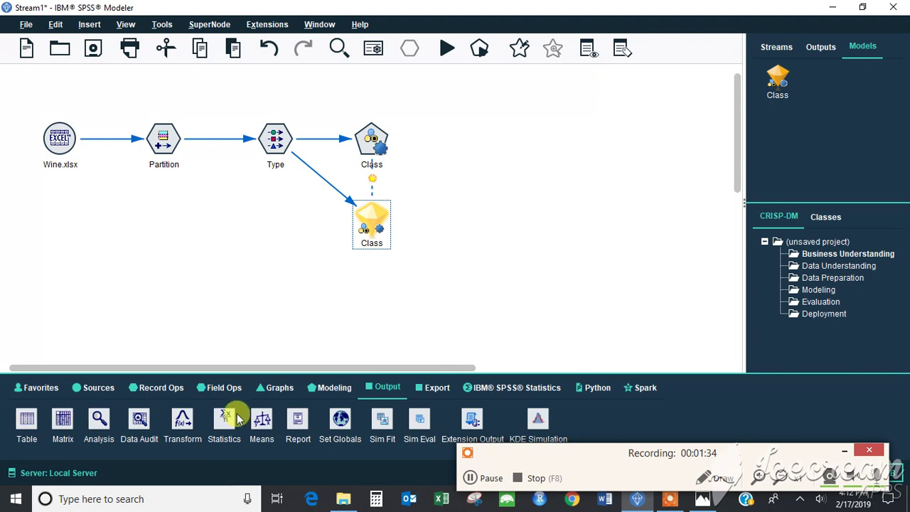
left_click(588, 452)
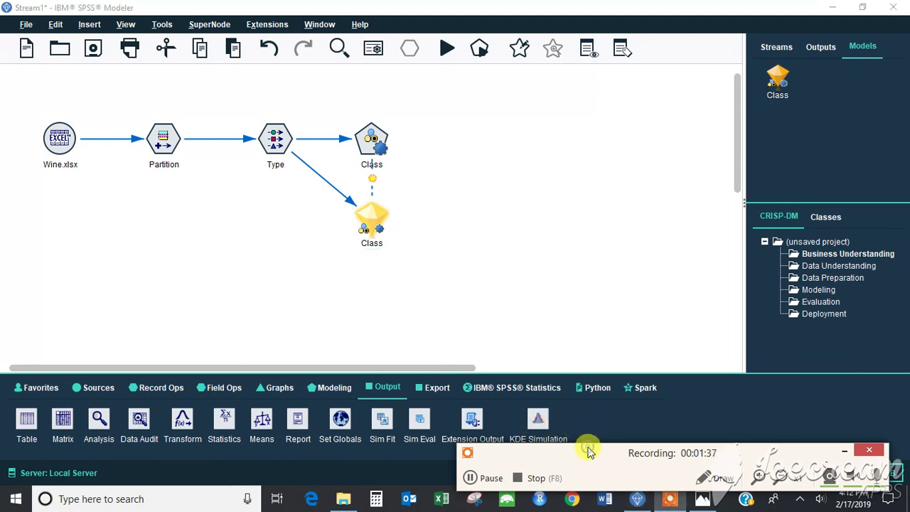
double_click(93, 423)
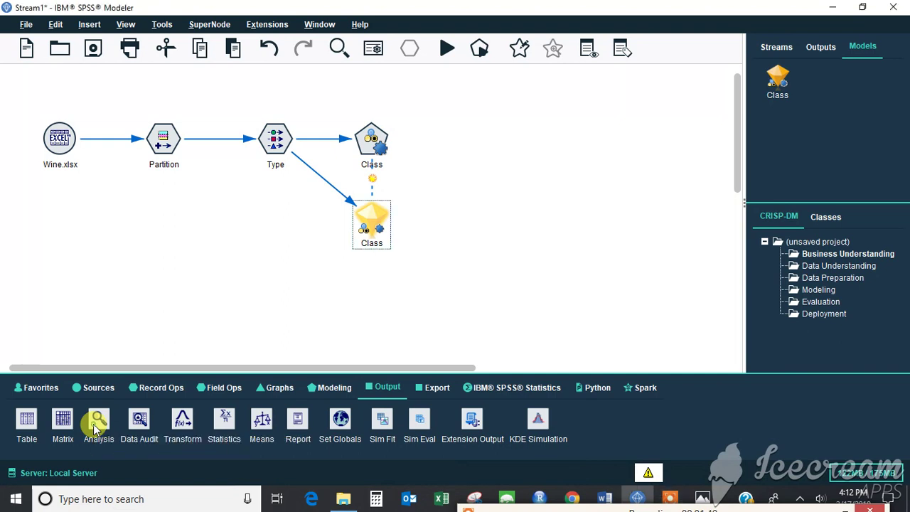
left_click(510, 267)
left_click(430, 218)
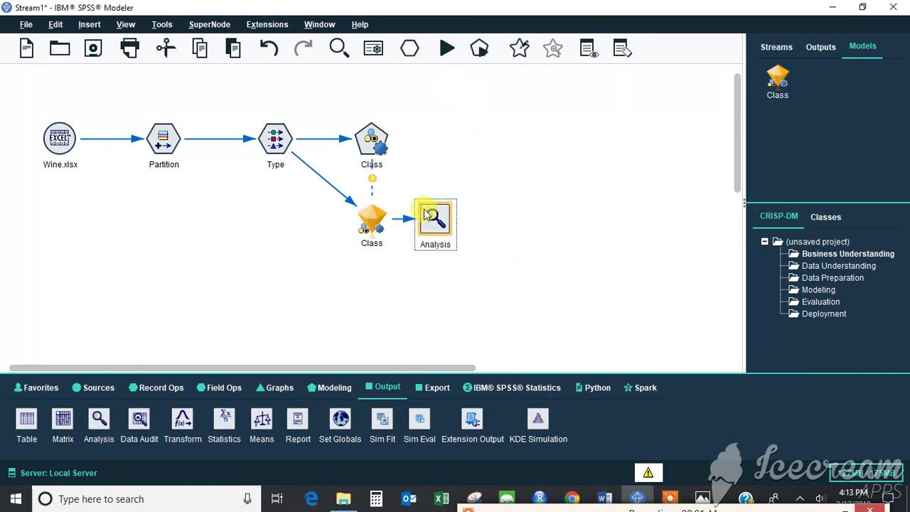
Run the Analysis node to report 99.17% training and 98.25% testing accuracy
right_click(425, 213)
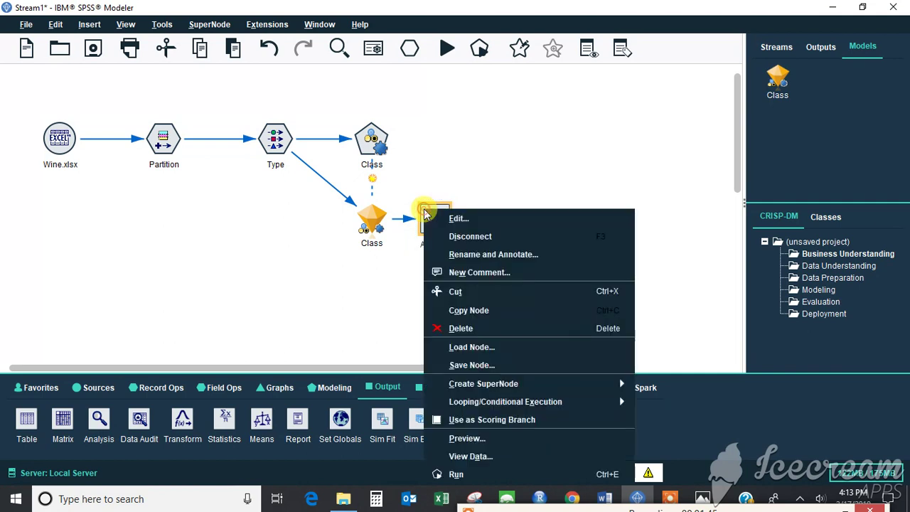
left_click(459, 482)
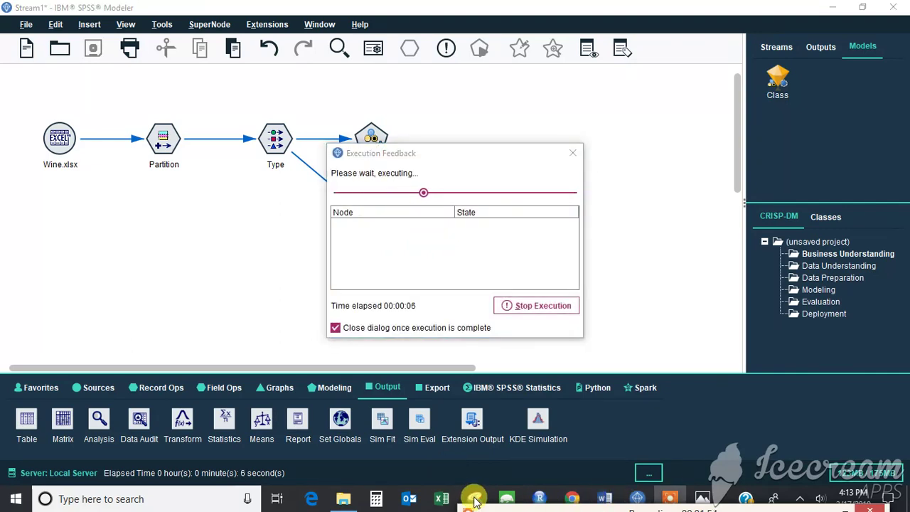
mouse_move(490, 497)
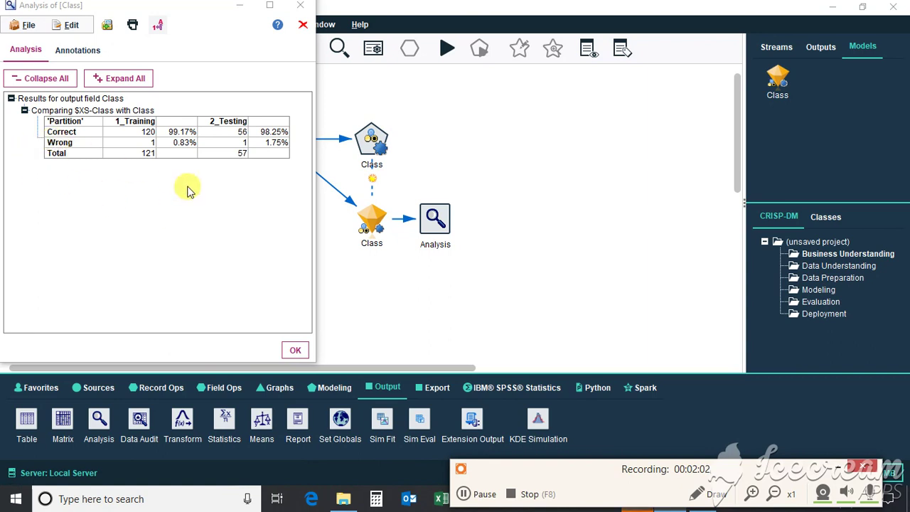
left_click(472, 493)
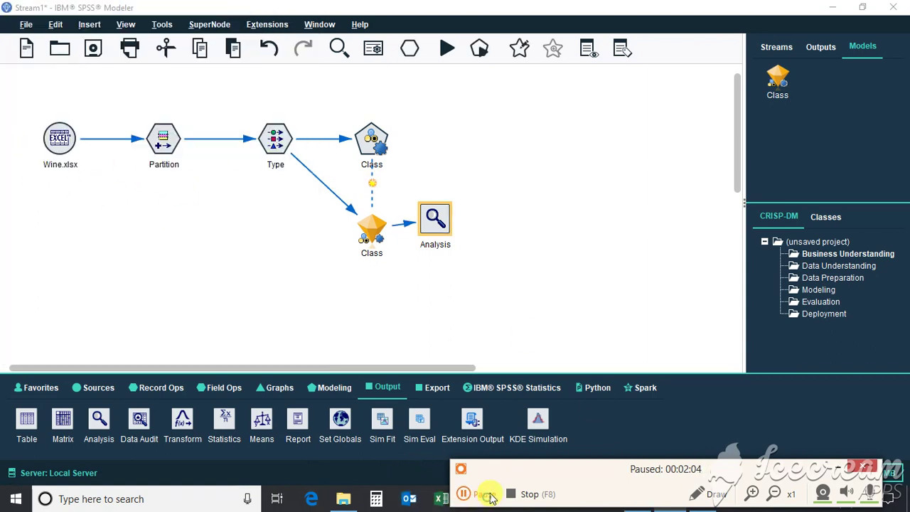
left_click(489, 496)
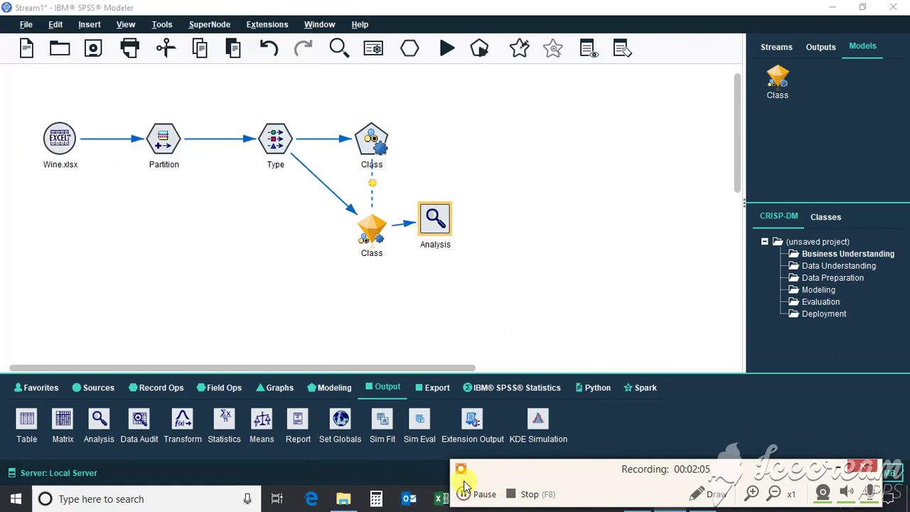
right_click(441, 213)
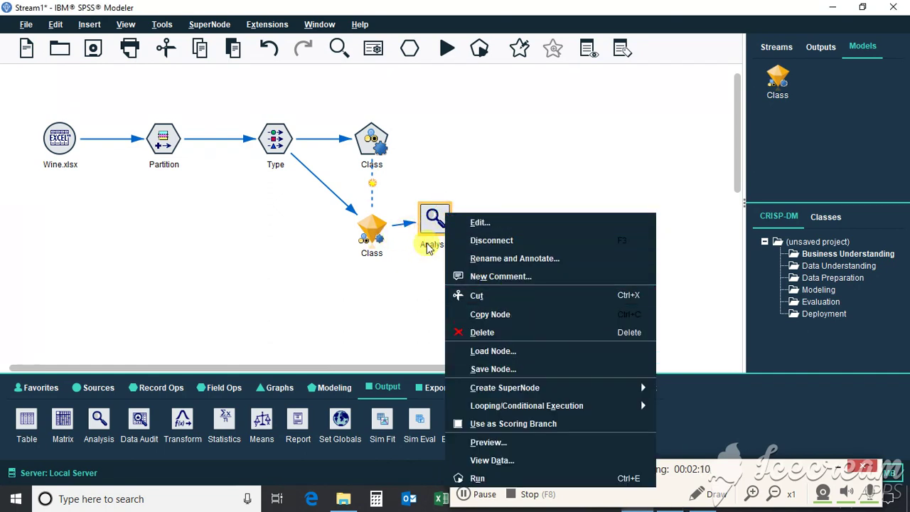
left_click(484, 478)
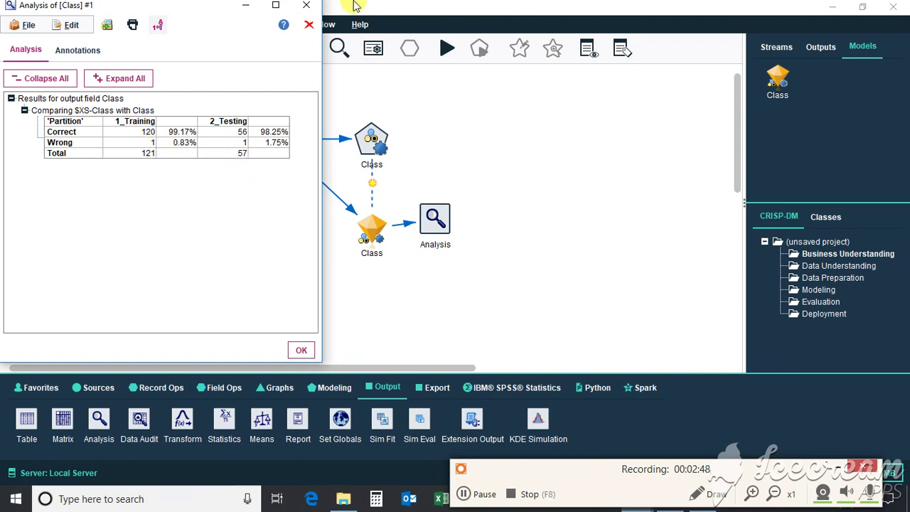
Close the Analysis report and open the Class nugget showing Logistic regression 1, Discriminant 1 and XGBoost Linear 1
left_click(308, 5)
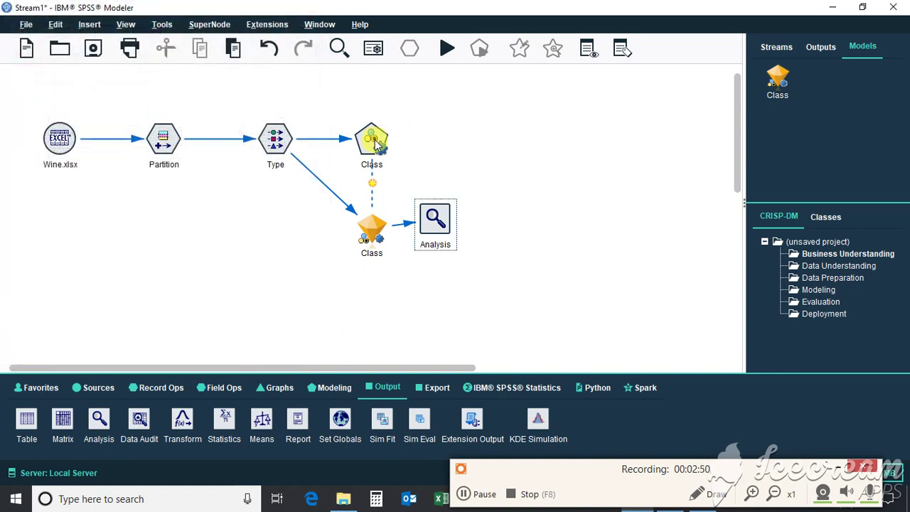
left_click(377, 228)
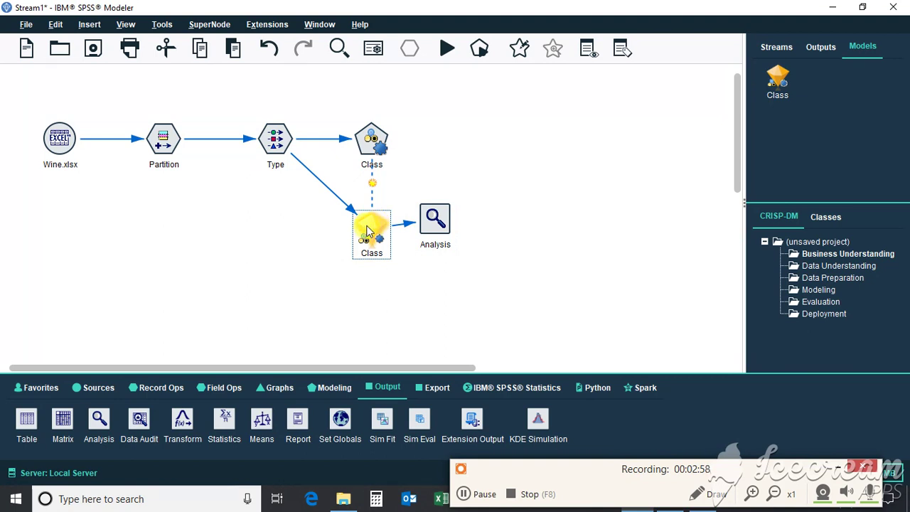
double_click(367, 229)
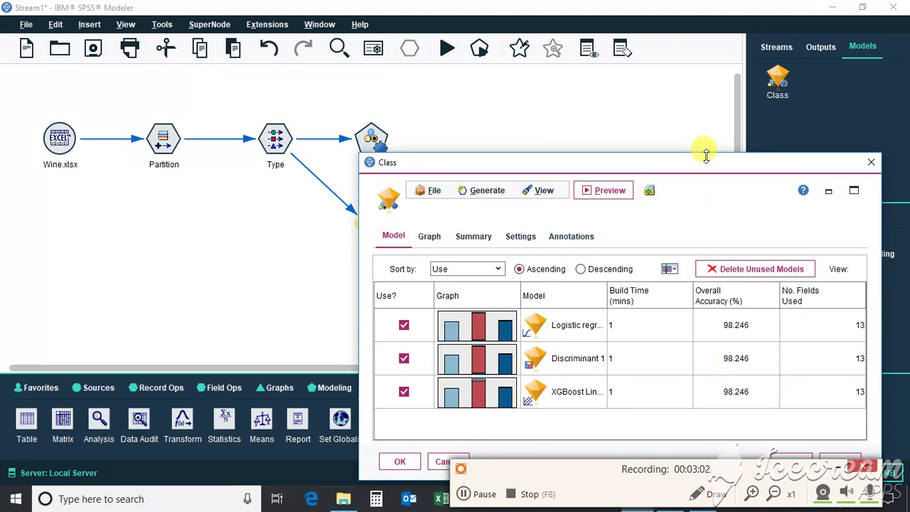
left_click_drag(700, 165, 516, 109)
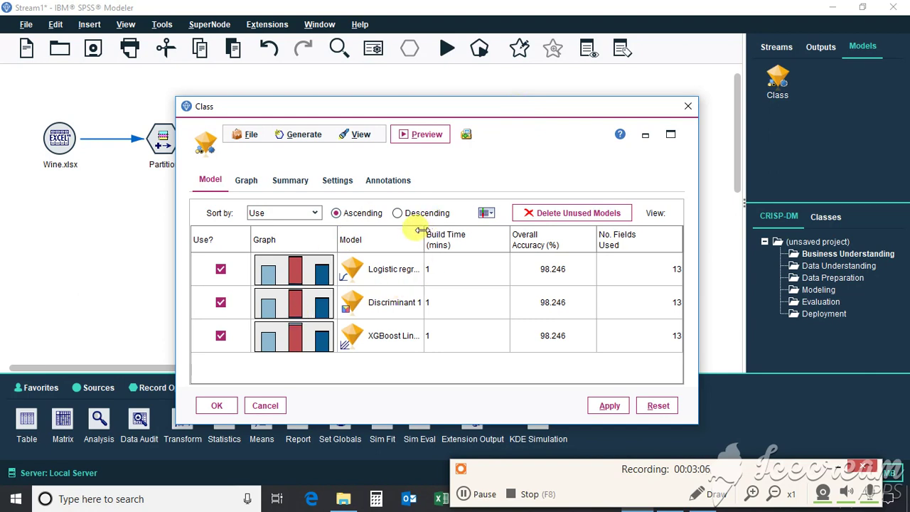
left_click_drag(422, 229, 475, 223)
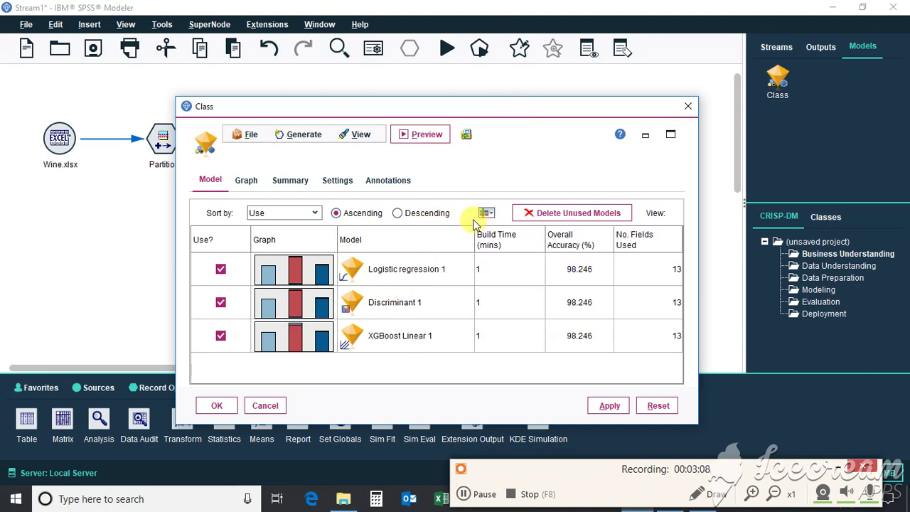